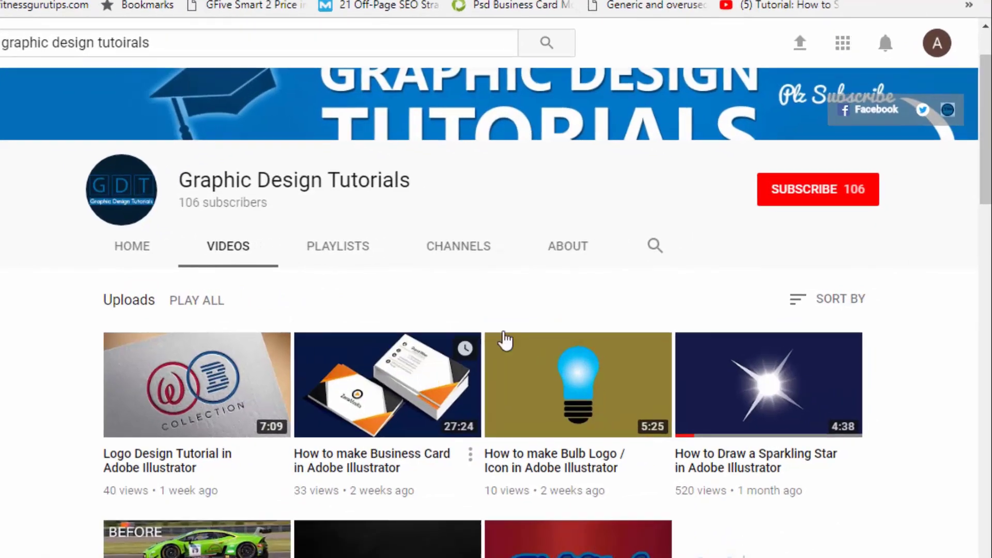
- Subscribe to Graphic Design Tutorials with the red SUBSCRIBE button on its YouTube channel page
left_click(796, 187)
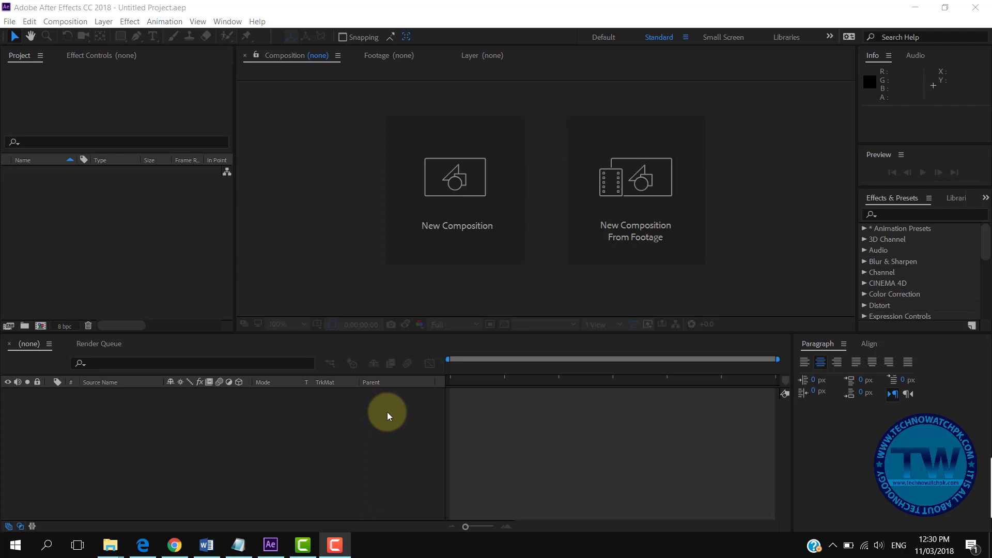
- Create an HDTV 1080 composition Comp 1, then import chicken.mp4 and Casino - 14185.mp4 together
left_click(454, 190)
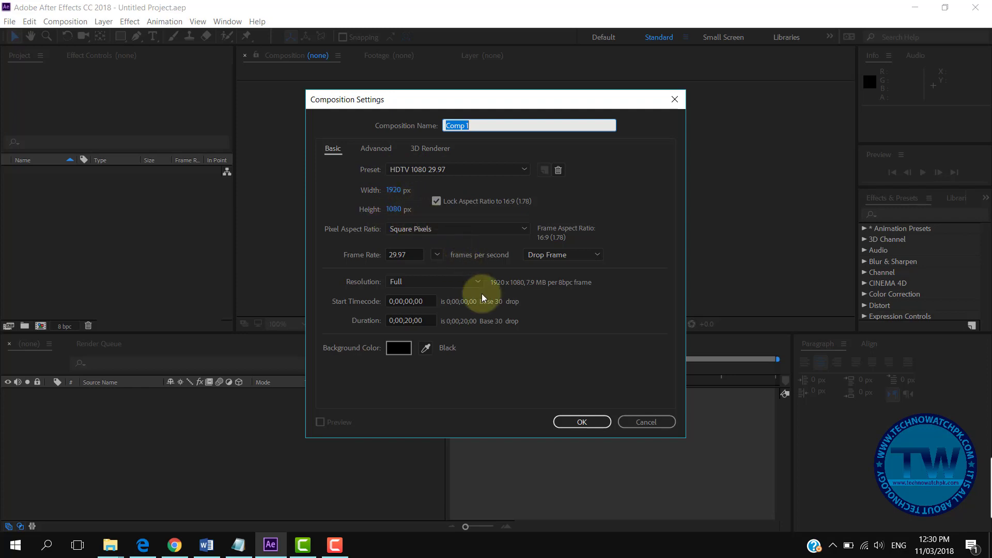
left_click(580, 423)
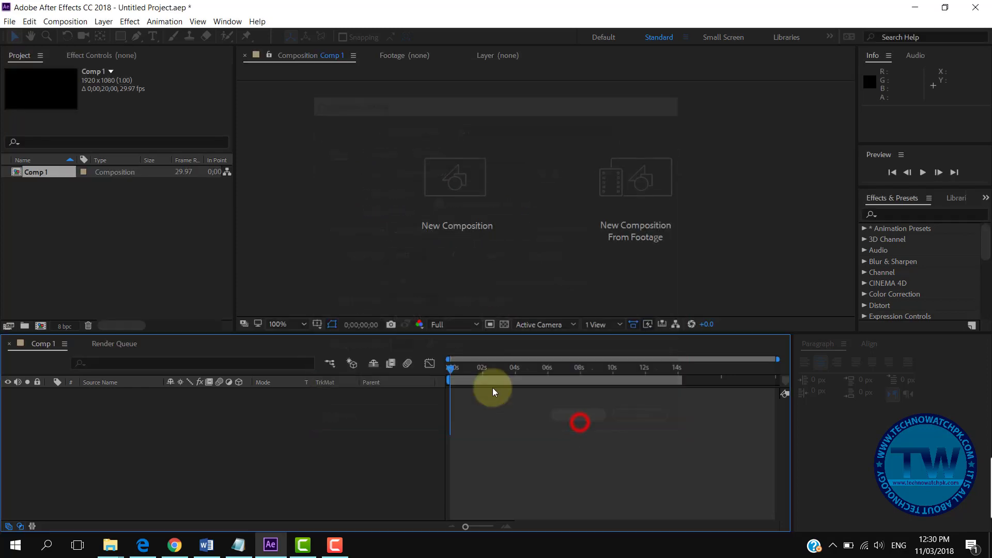
right_click(93, 215)
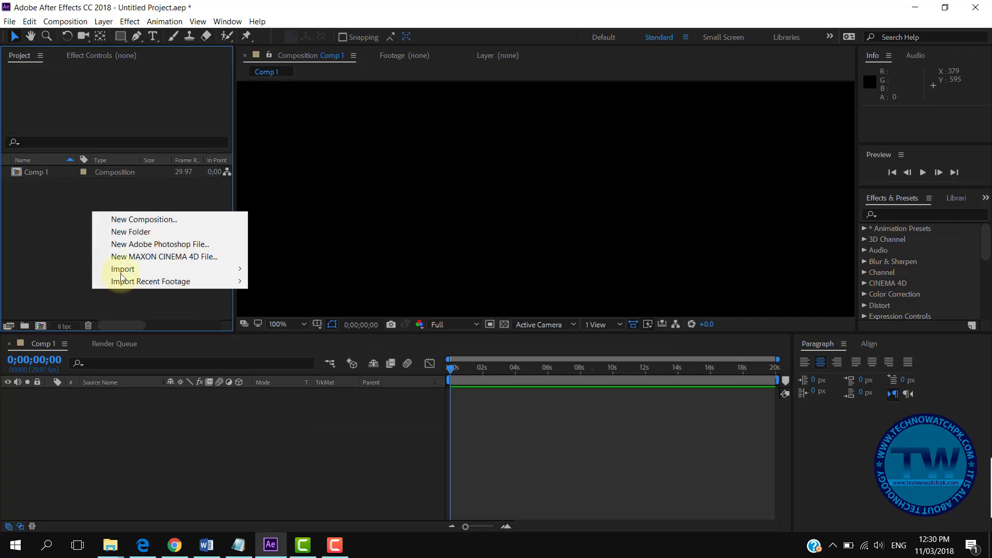
mouse_move(152, 268)
left_click(283, 269)
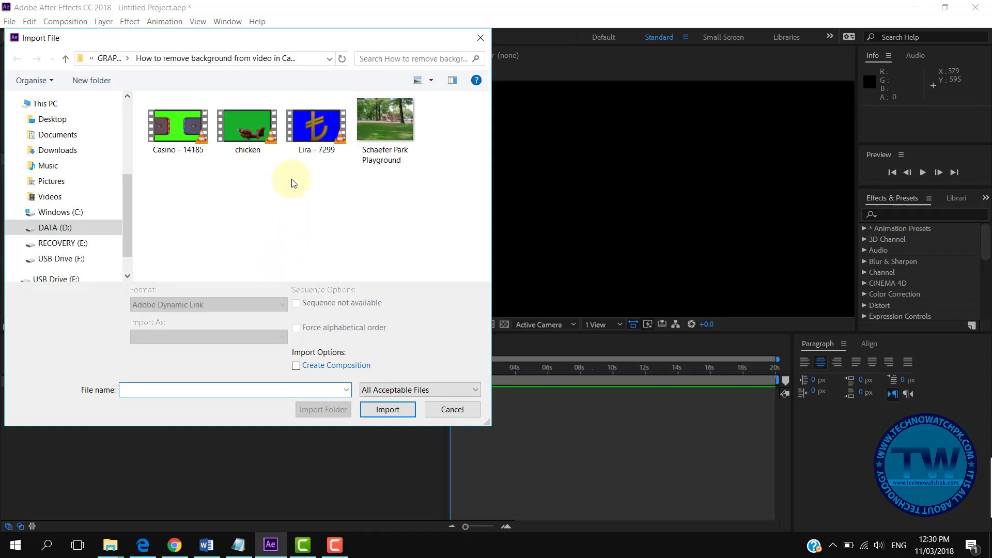
left_click(245, 161)
left_click_drag(228, 153, 157, 111)
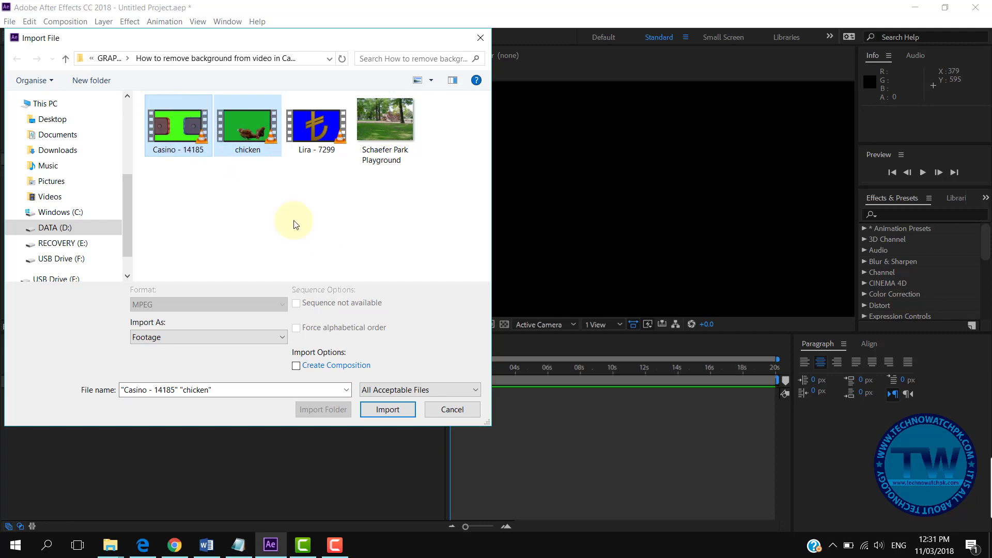
left_click(387, 408)
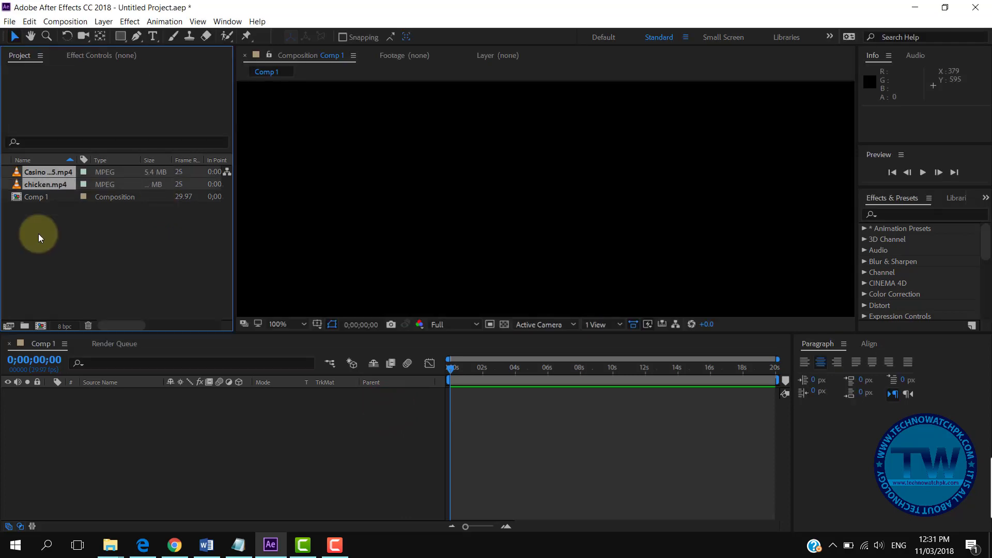
- Add Casino - 14185.mp4 to the Comp 1 timeline as a layer
left_click(59, 218)
left_click(32, 175)
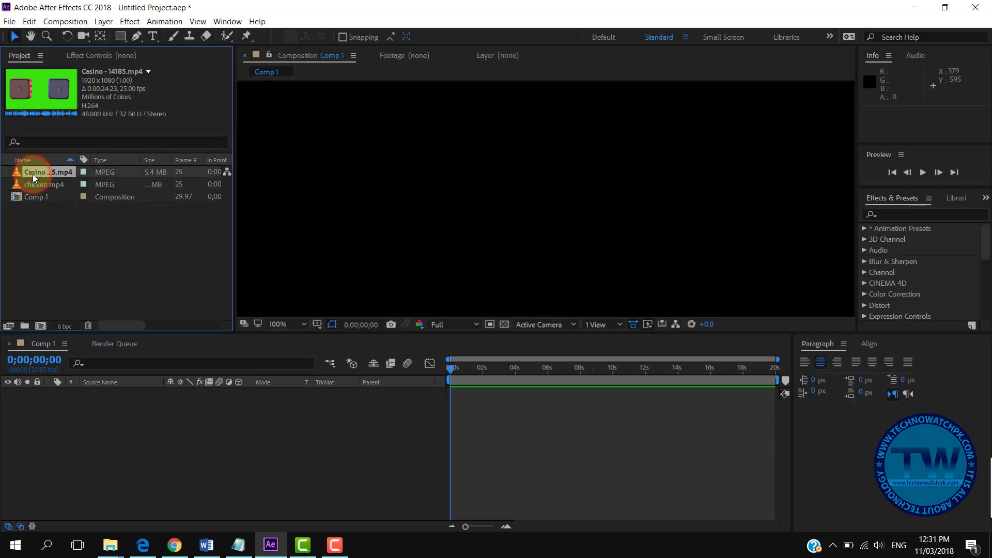
left_click_drag(35, 172, 85, 405)
scroll(550, 176, "down", 7)
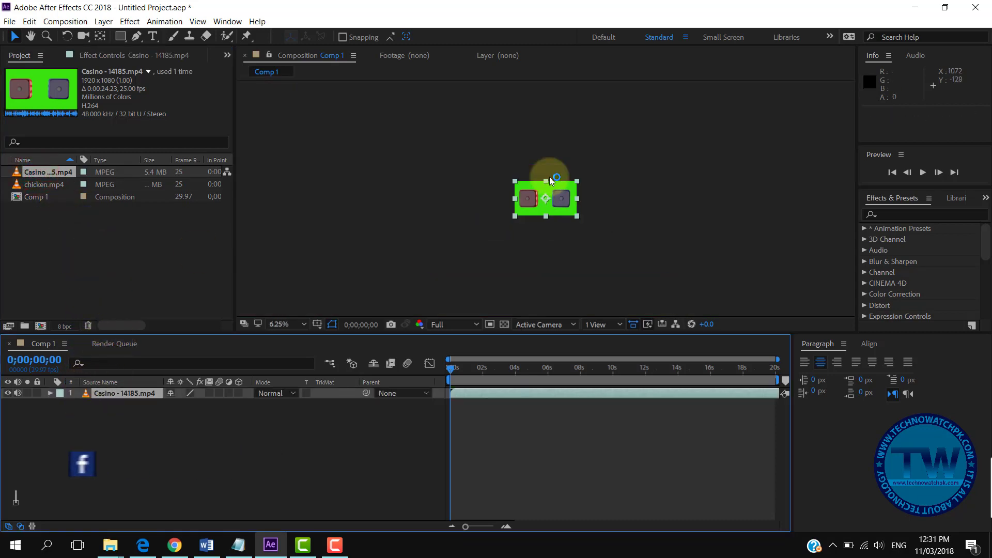
scroll(549, 177, "up", 5)
scroll(550, 177, "down", 2)
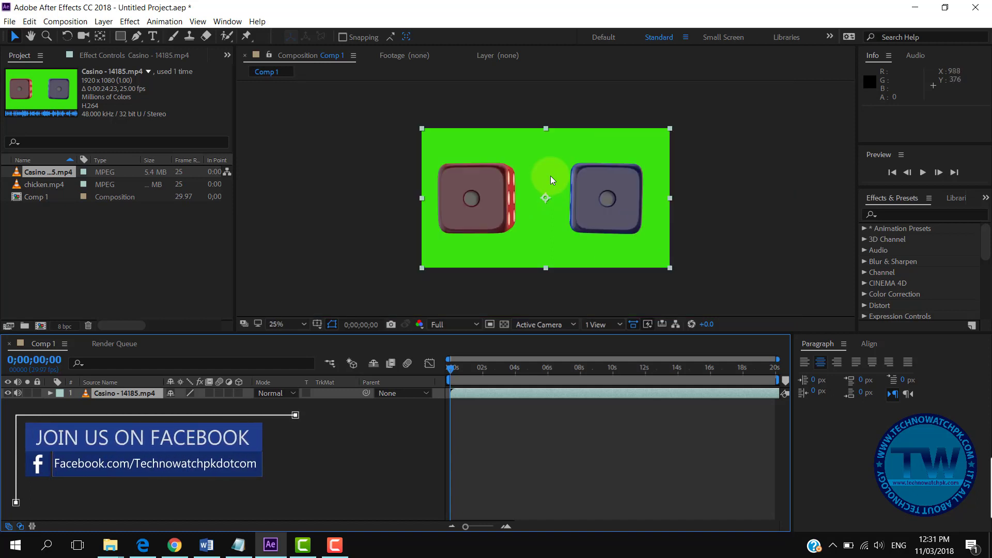
- Search Effects & Presets for 'key' and apply Keylight (1.2) to the Casino layer
left_click(985, 198)
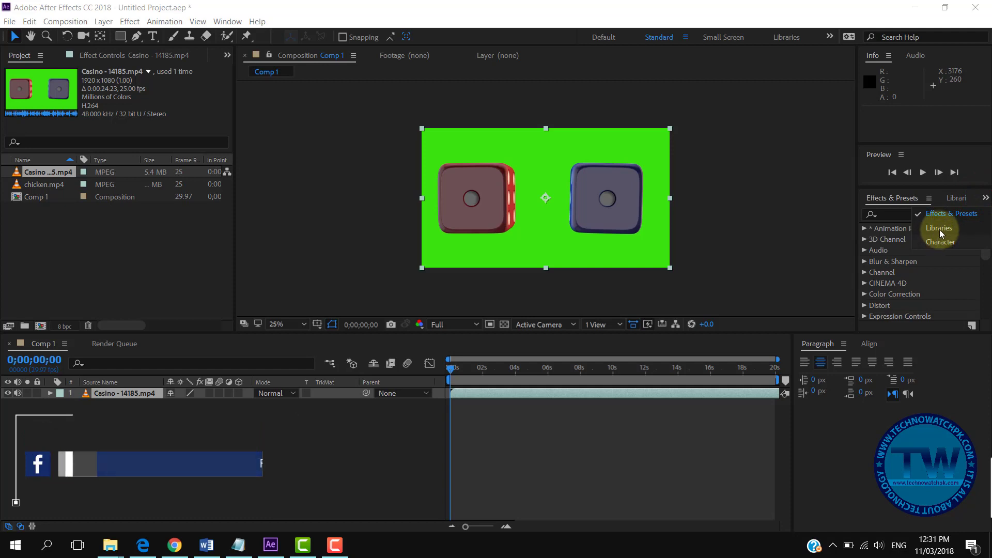
left_click(943, 212)
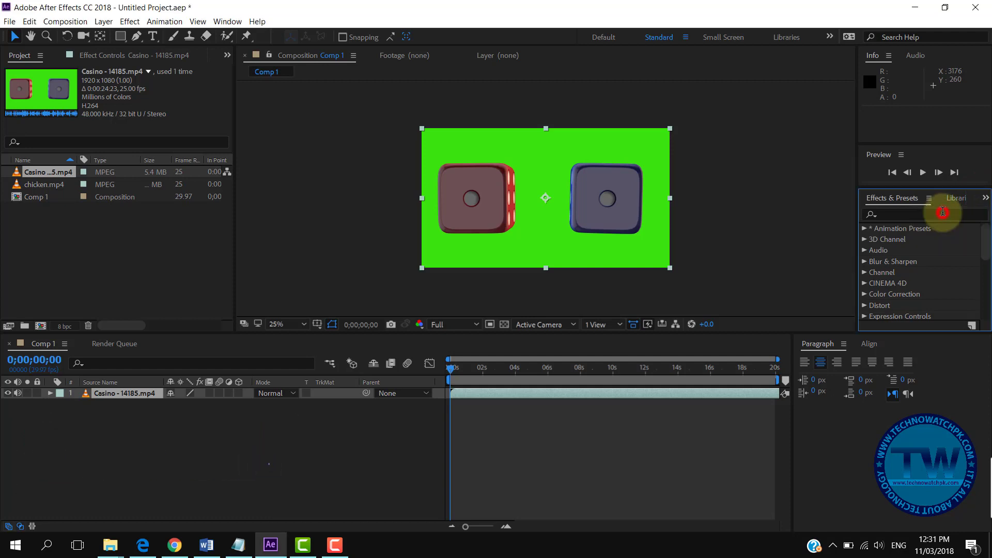
left_click(878, 213)
type("key")
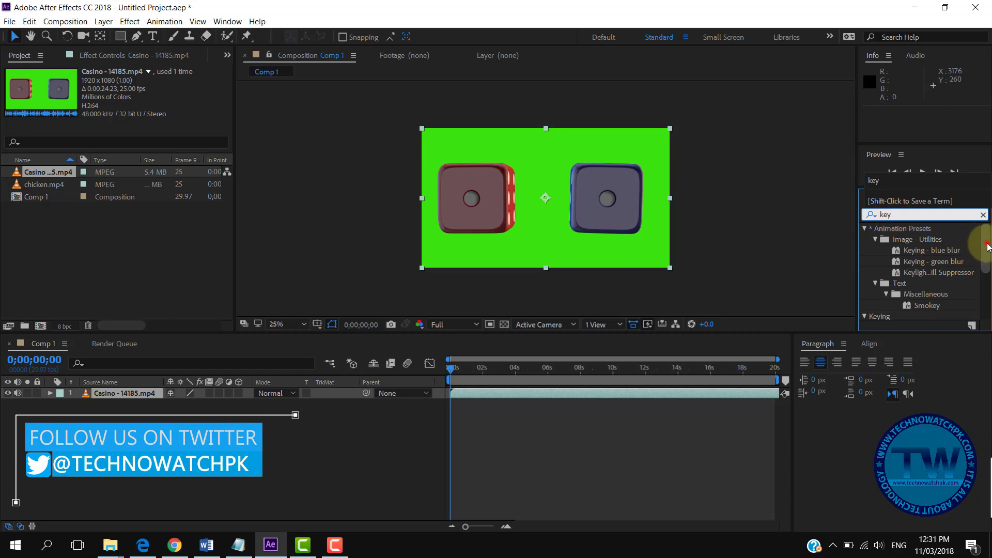
left_click_drag(983, 257, 126, 392)
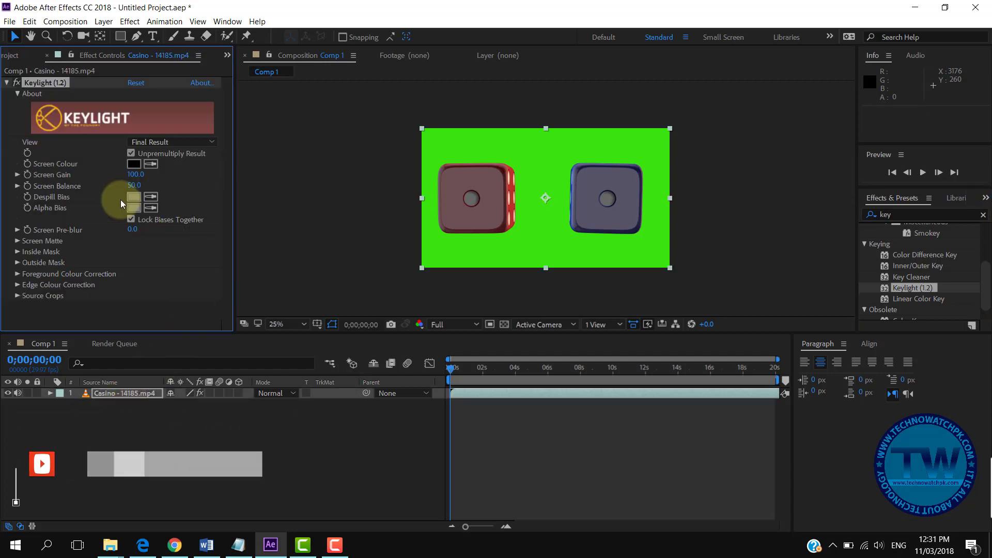
left_click(150, 163)
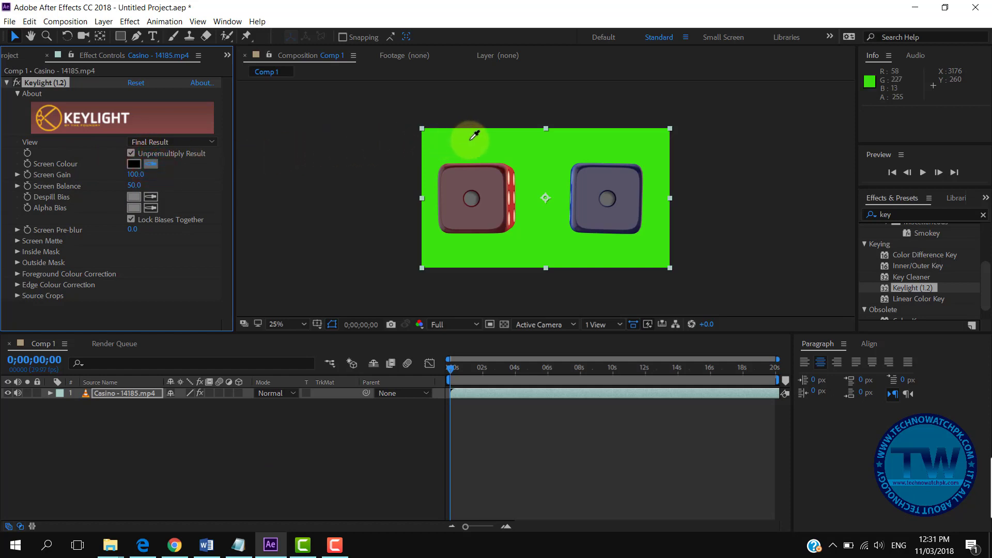
- Set Keylight's Screen Colour by sampling the green background, then scrub ahead to check the key
left_click(527, 150)
scroll(500, 172, "up", 3)
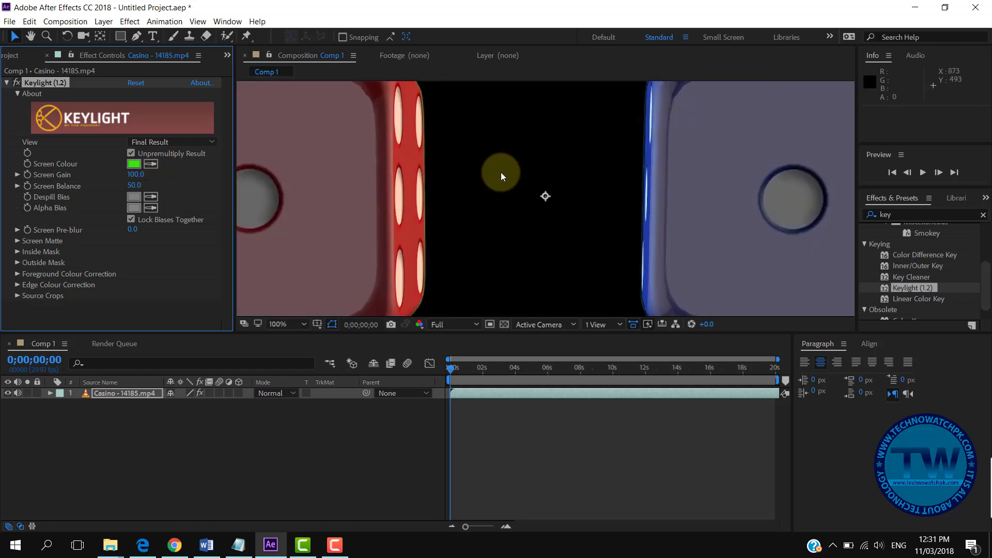
scroll(501, 172, "down", 3)
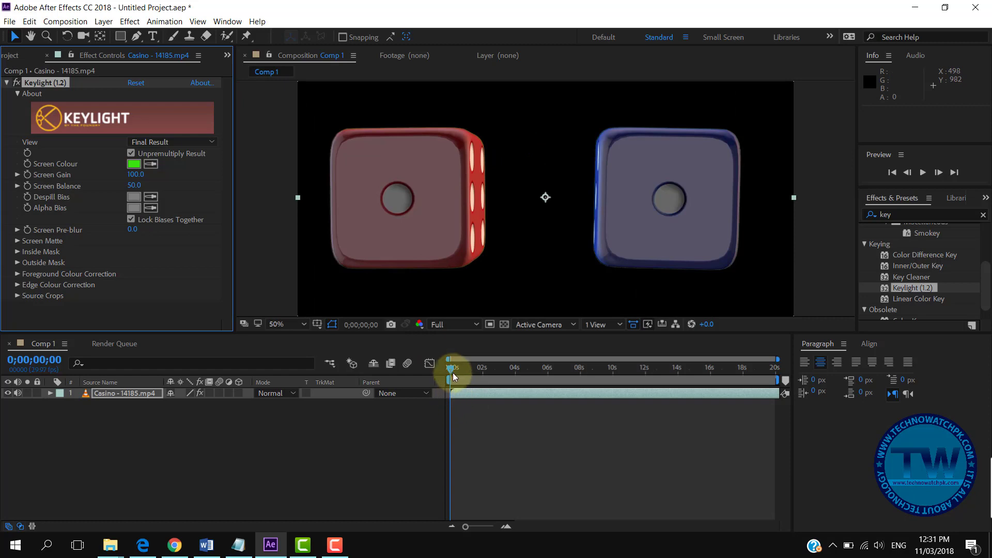
left_click_drag(453, 373, 499, 370)
scroll(472, 169, "up", 2)
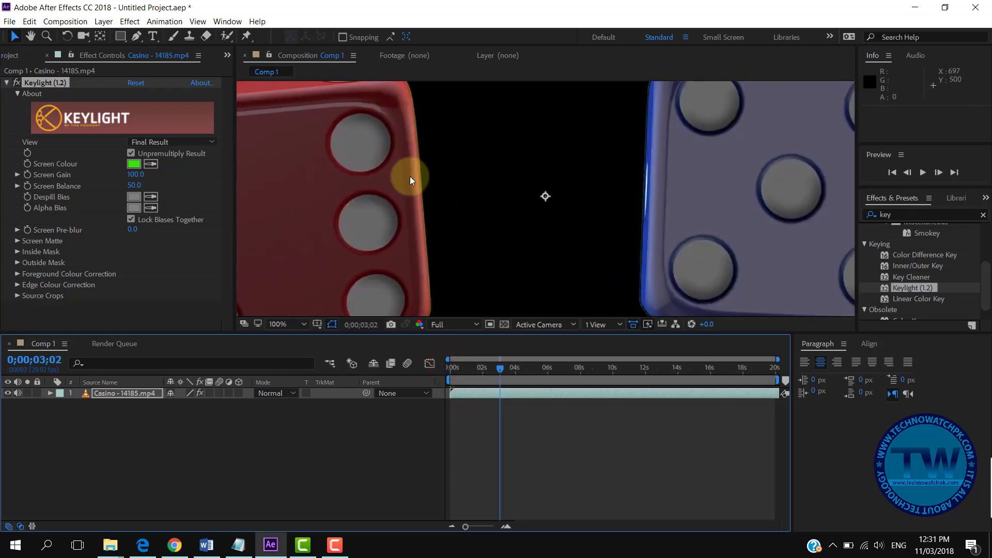
scroll(363, 162, "down", 2)
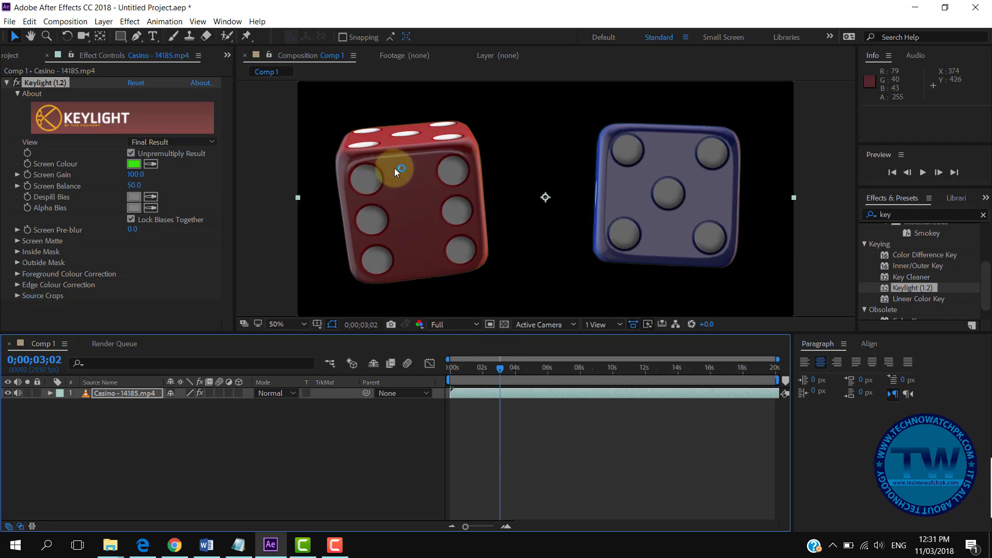
scroll(395, 168, "up", 2)
scroll(457, 156, "down", 2)
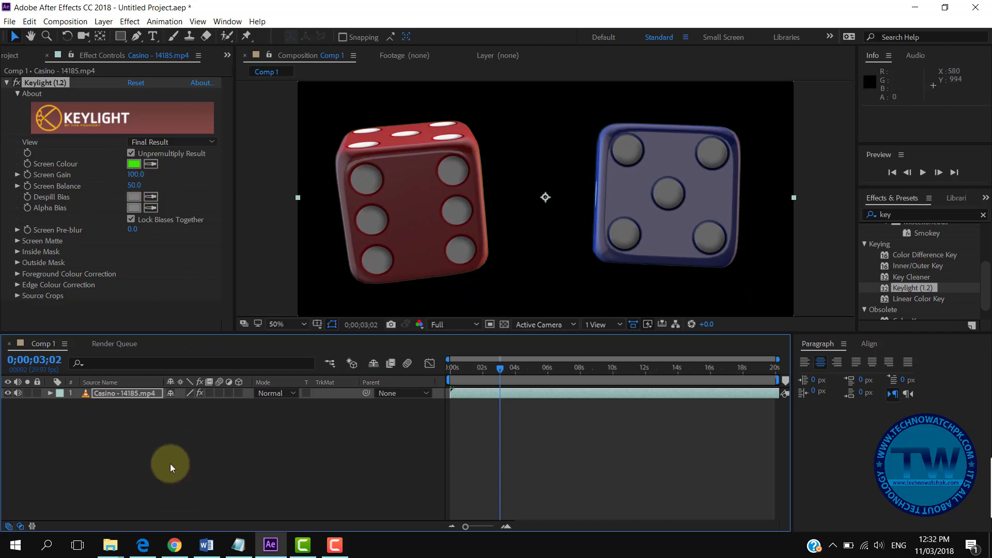
- Add a new 1920×1080 solid coloured deep orange (9F5106), named Deep Orange Solid 1
right_click(126, 421)
mouse_move(195, 304)
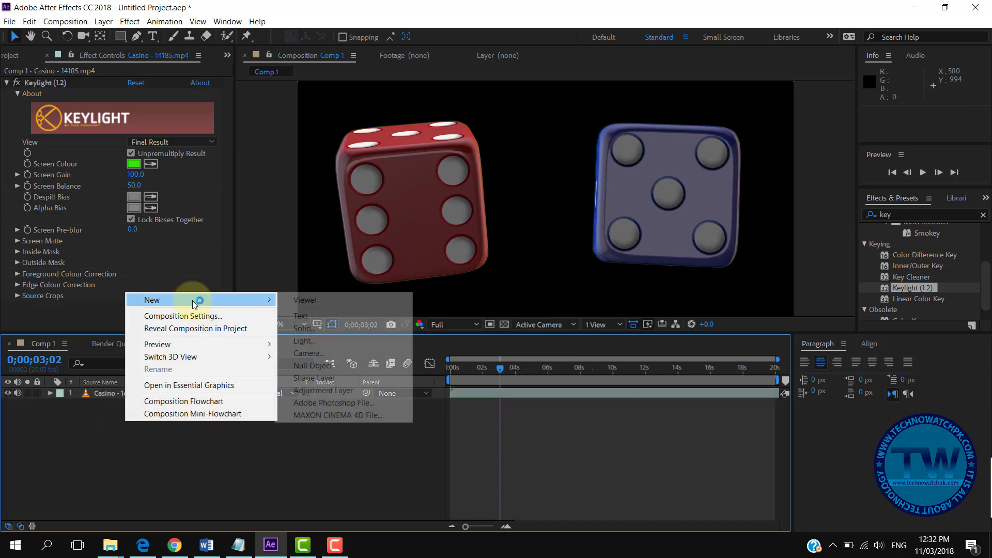
left_click(313, 329)
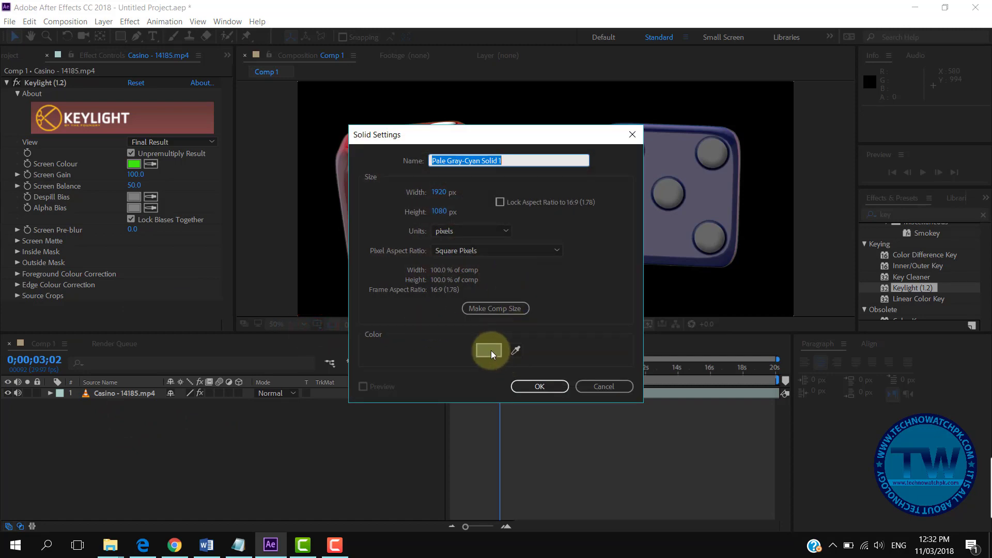
left_click(490, 350)
mouse_move(271, 348)
left_mouse_down()
mouse_move(262, 333)
mouse_move(260, 391)
left_mouse_up()
left_click_drag(303, 421, 303, 458)
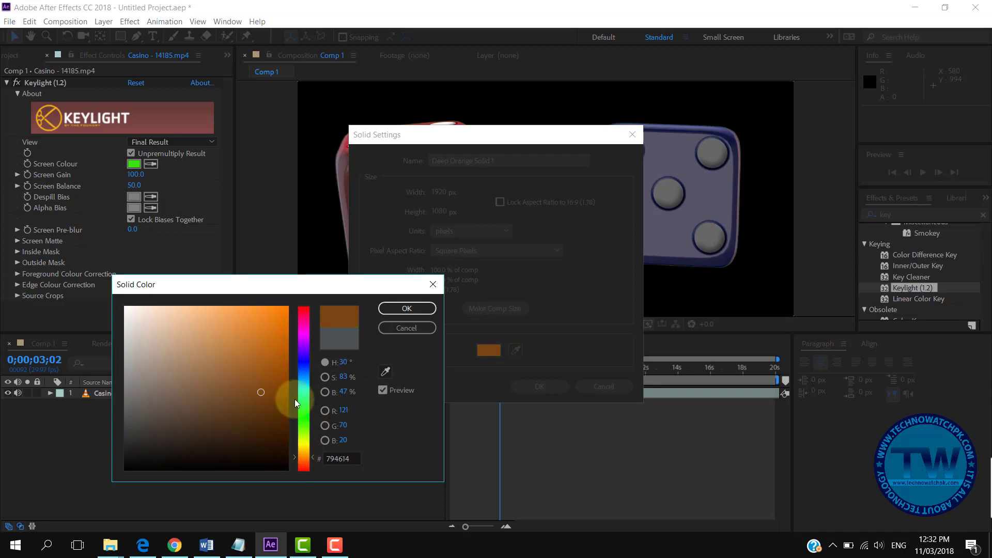
left_click(281, 368)
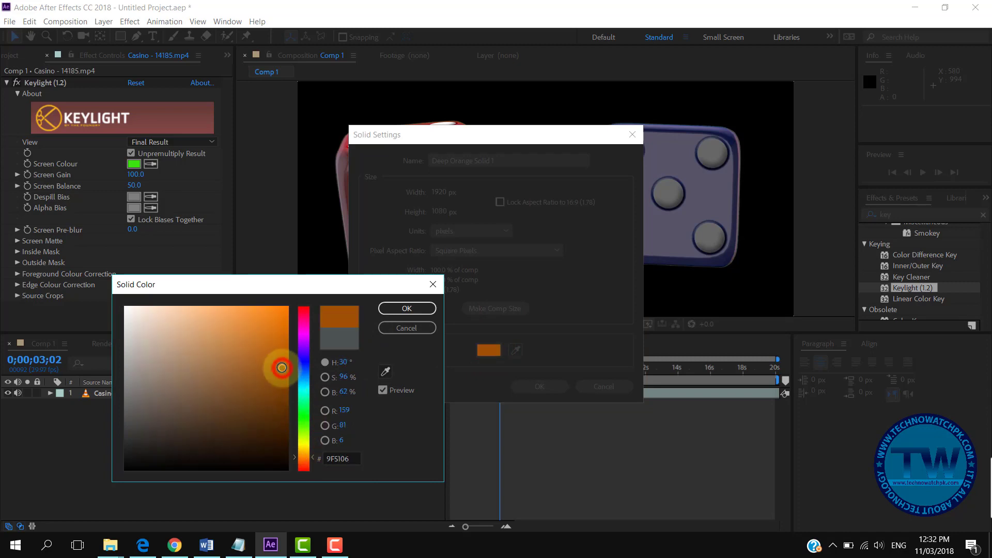
left_click(419, 311)
left_click(540, 386)
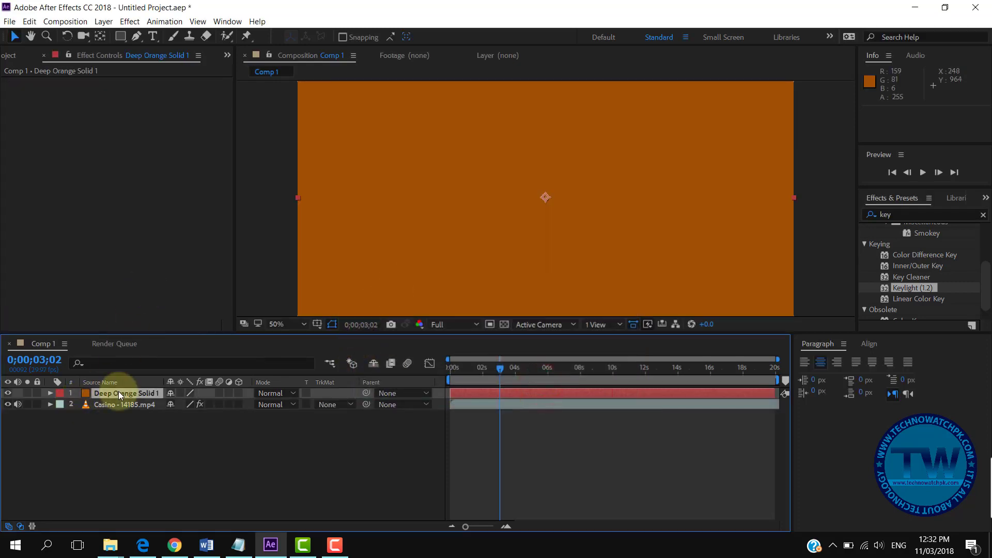
- Move Deep Orange Solid 1 beneath the Casino dice layer
left_click_drag(119, 392, 117, 424)
scroll(476, 213, "down", 4)
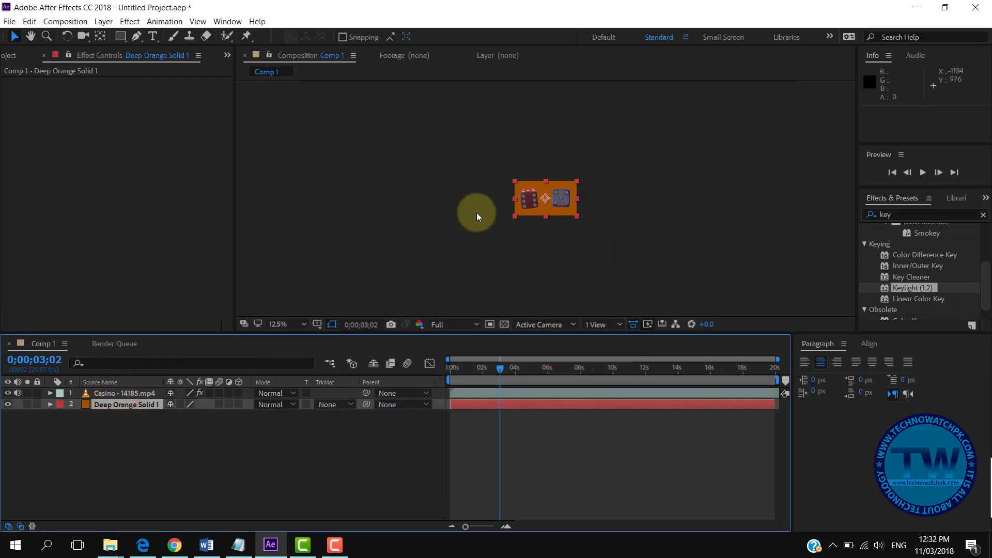
scroll(476, 212, "up", 4)
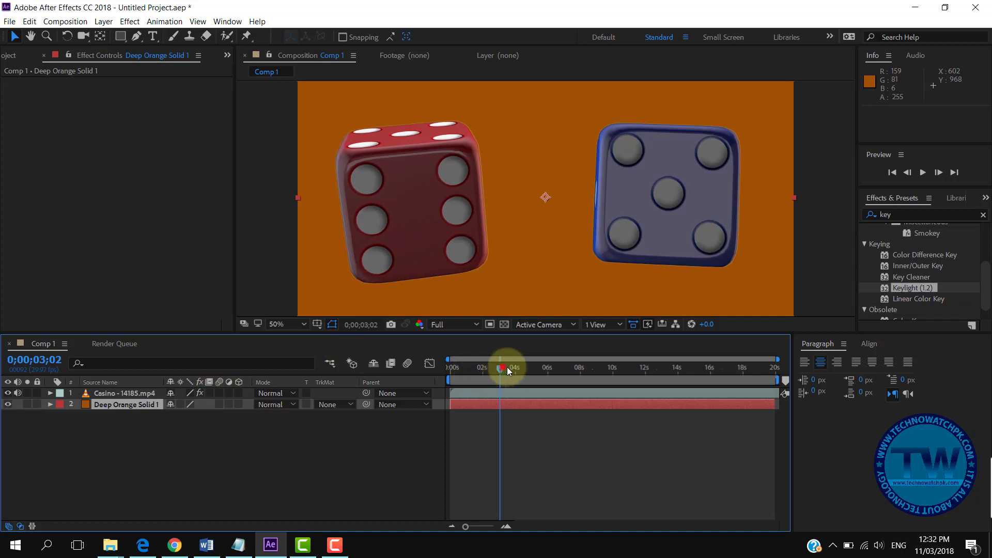
- Scrub to 0;00;16;01 to check the keyed dice, then open Solid Settings with Ctrl+Shift+Y
left_click_drag(507, 367, 573, 365)
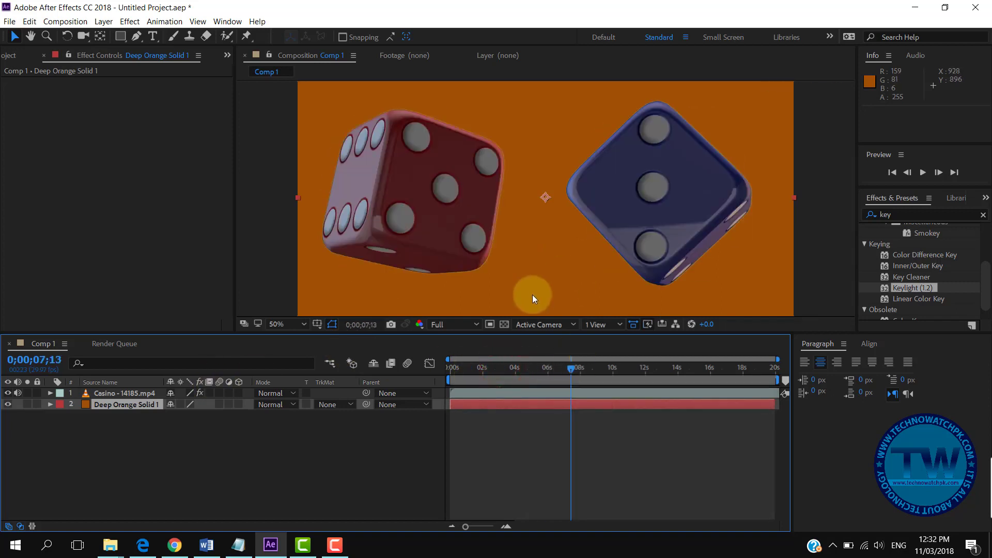
scroll(574, 227, "up", 2)
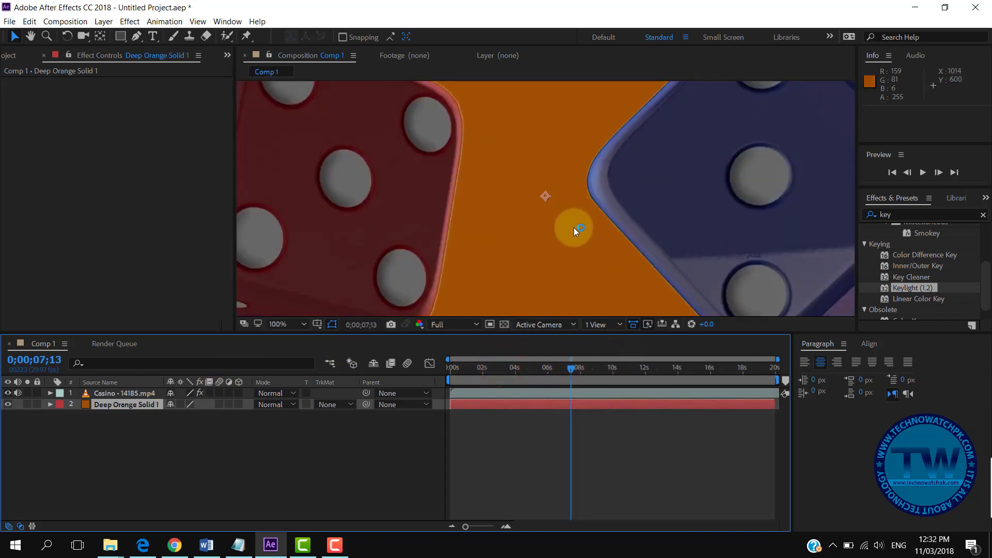
scroll(578, 225, "down", 6)
scroll(579, 224, "up", 4)
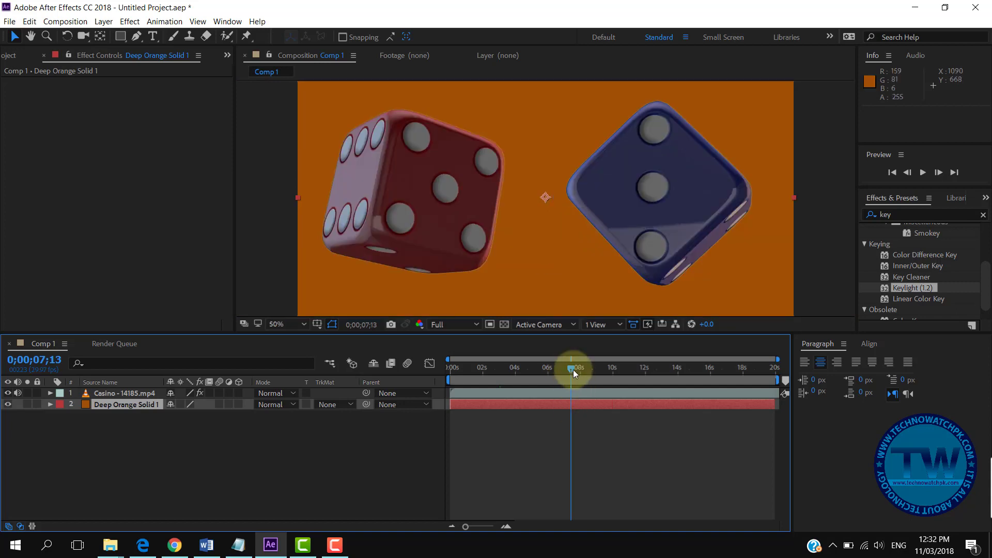
left_click_drag(572, 370, 712, 371)
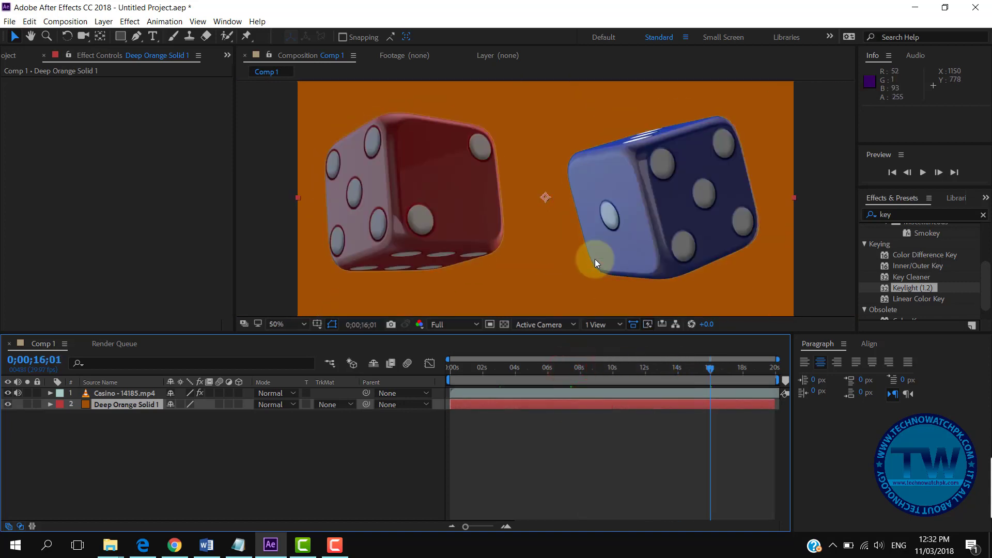
scroll(566, 231, "down", 2)
scroll(586, 250, "up", 2)
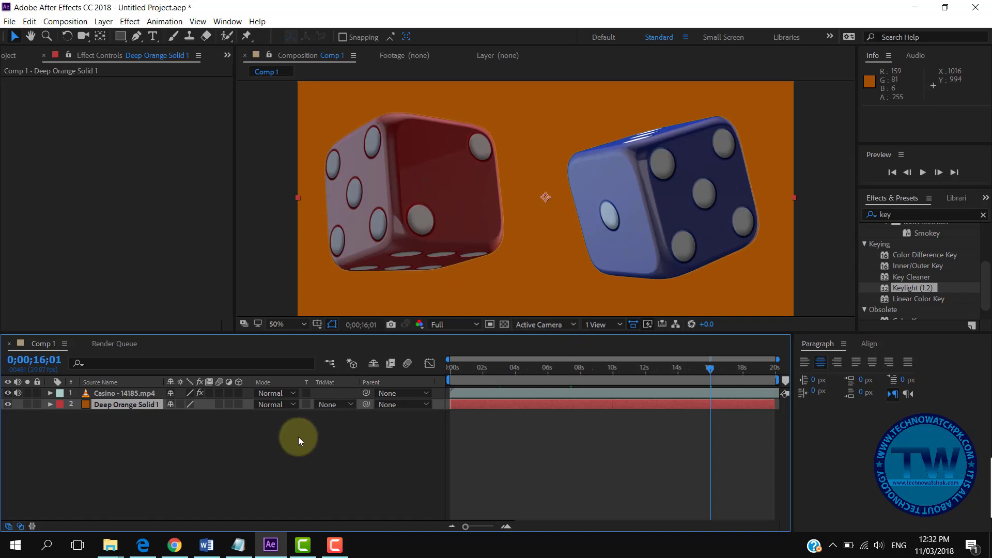
key("ctrl+shift+y")
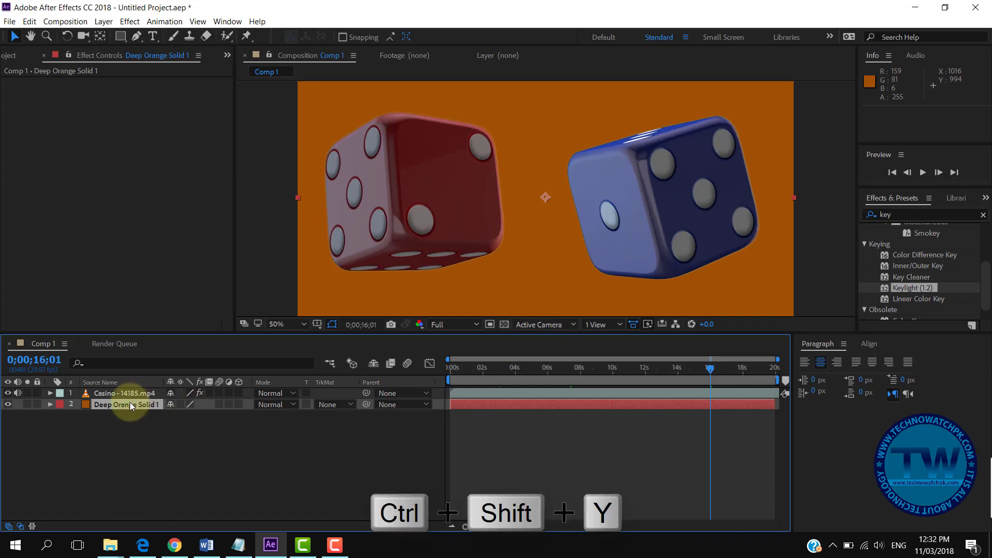
- Adjust hue and shade in the Solid Color picker until the solid is dark grey 4E4D4F
left_click(220, 330)
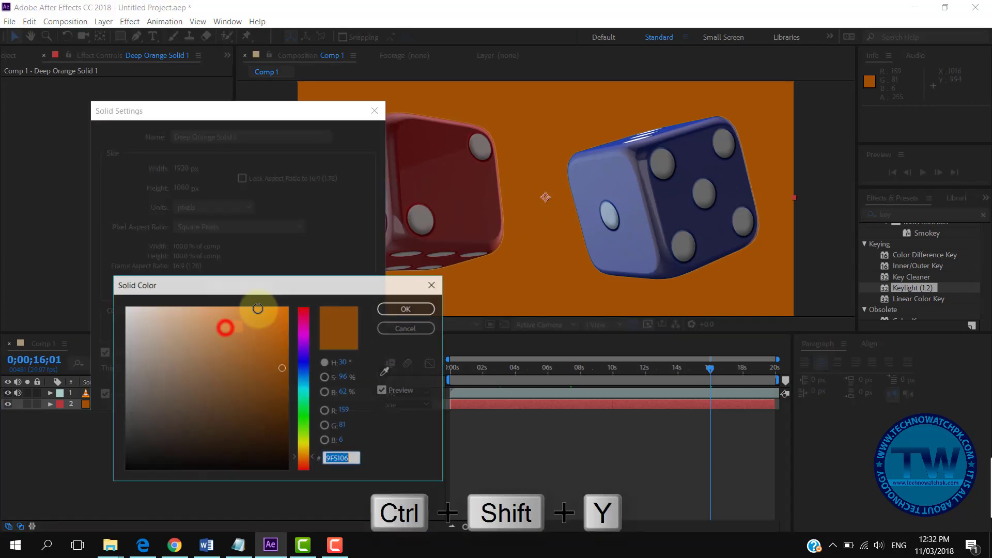
left_click(257, 358)
left_click_drag(231, 379, 217, 422)
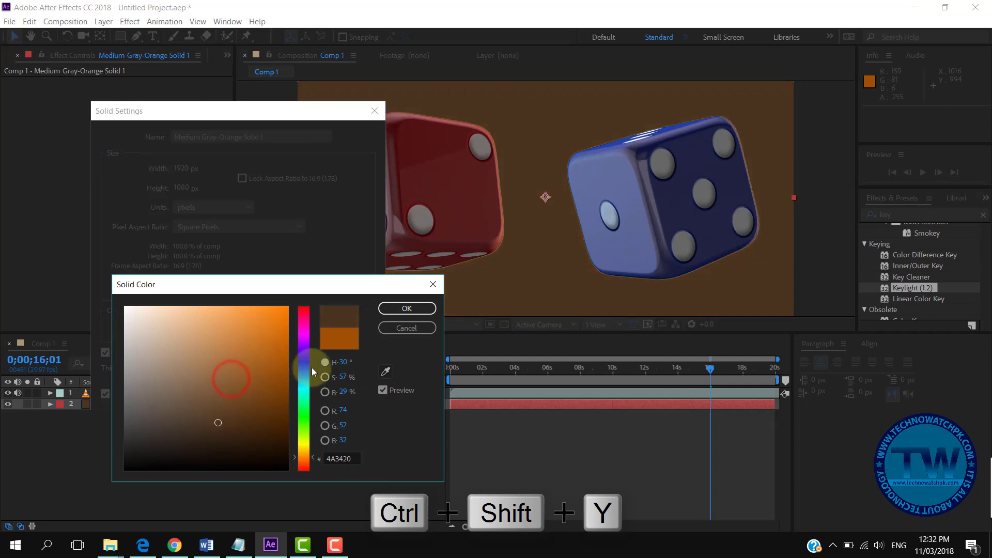
left_click(304, 399)
left_click_drag(249, 356, 250, 413)
left_click_drag(299, 392, 308, 345)
left_click_drag(277, 376, 126, 419)
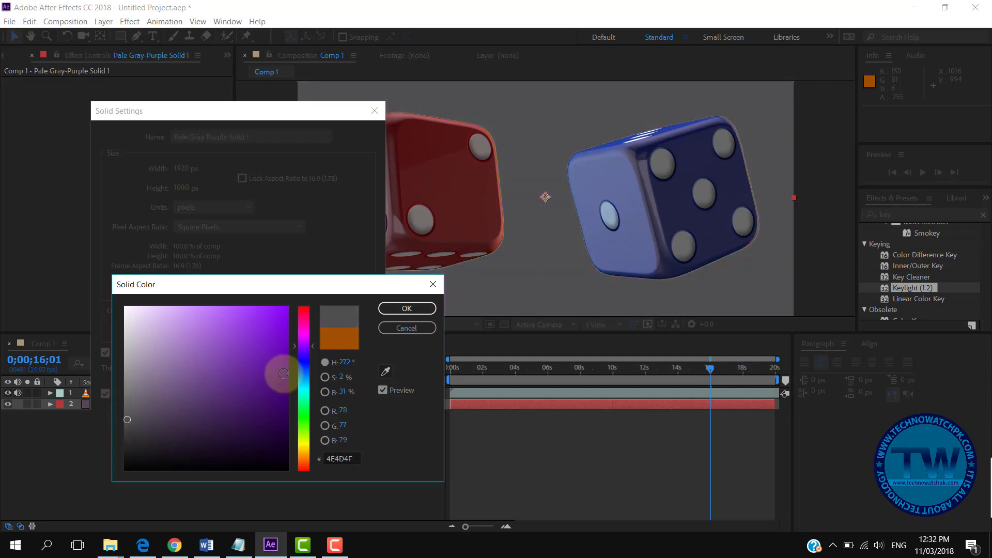
left_click(408, 308)
- Apply the grey solid colour and zoom the viewer in on the red die's edge
left_click(286, 393)
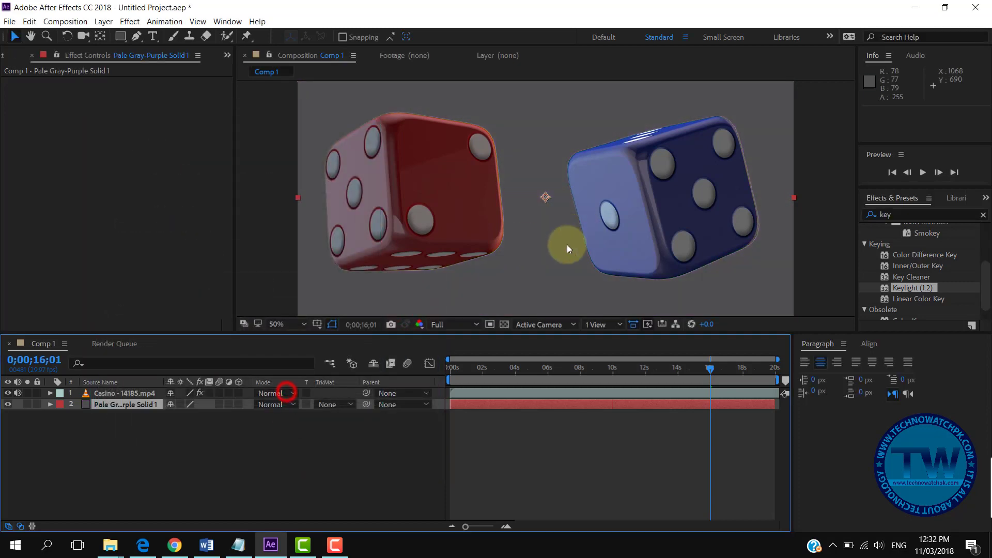
left_click_drag(540, 376, 625, 379)
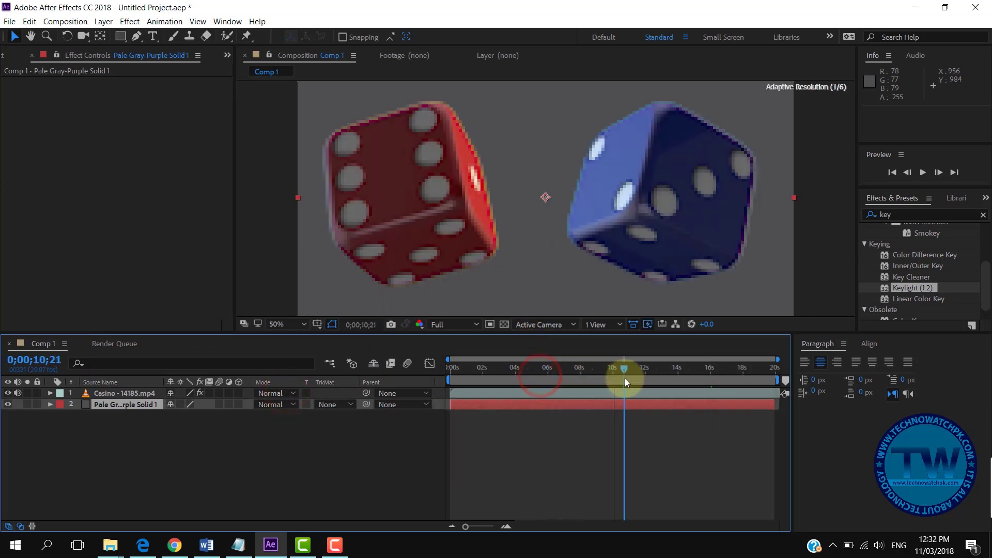
key("period")
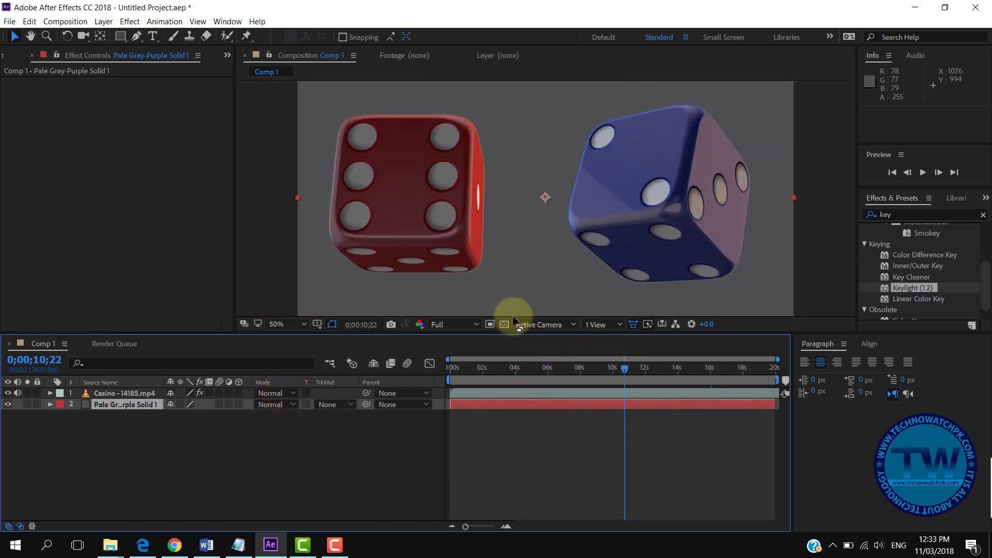
key("period")
key("period")
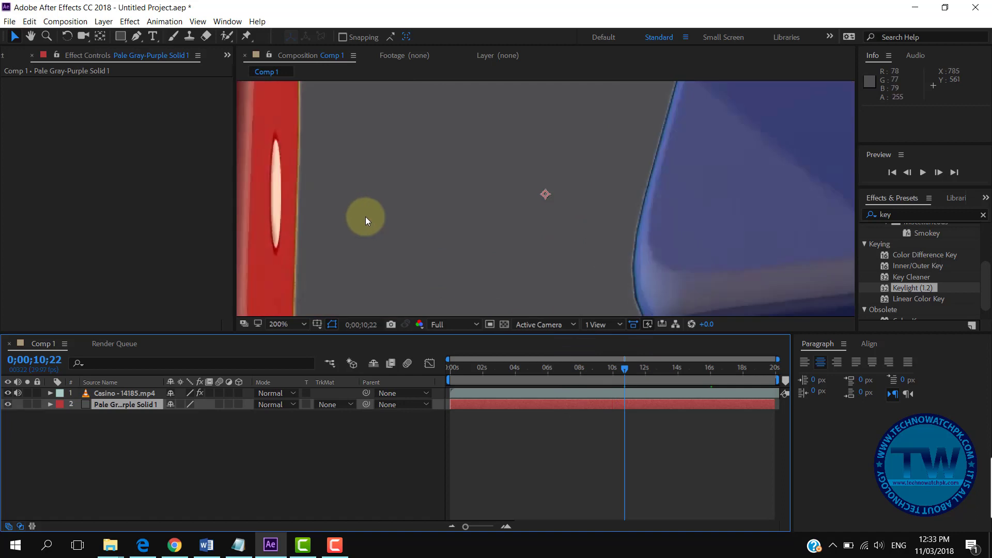
left_click_drag(304, 213, 547, 138)
scroll(532, 231, "up", 3)
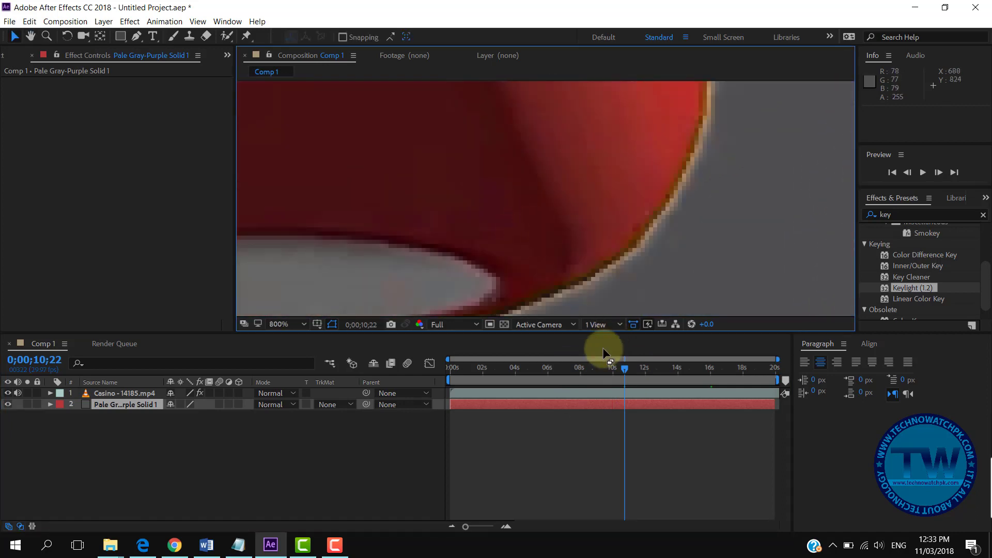
- Check the key at around 5 and 10 seconds, then play a preview and return to 5 seconds
left_click_drag(627, 370, 544, 321)
scroll(557, 237, "down", 2)
scroll(408, 281, "up", 2)
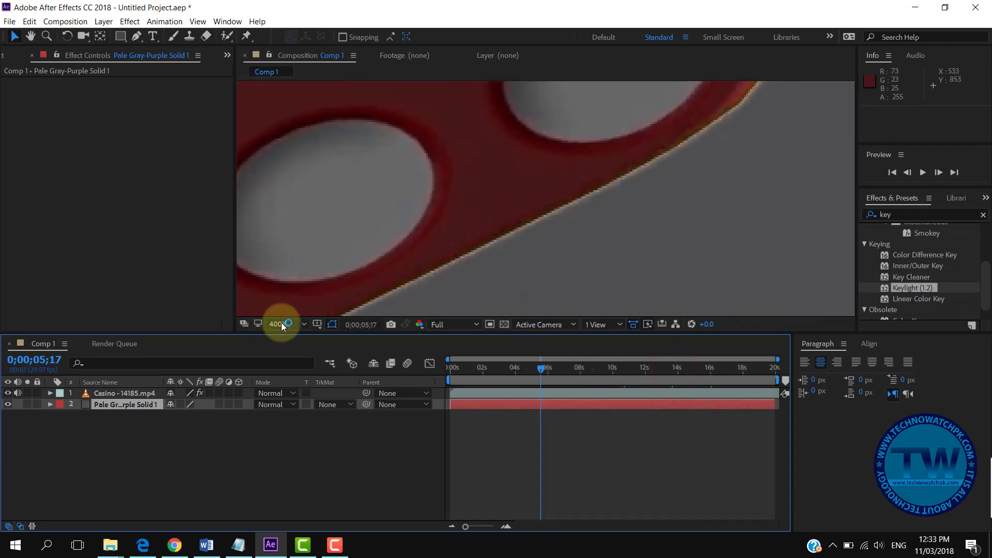
scroll(547, 200, "down", 6)
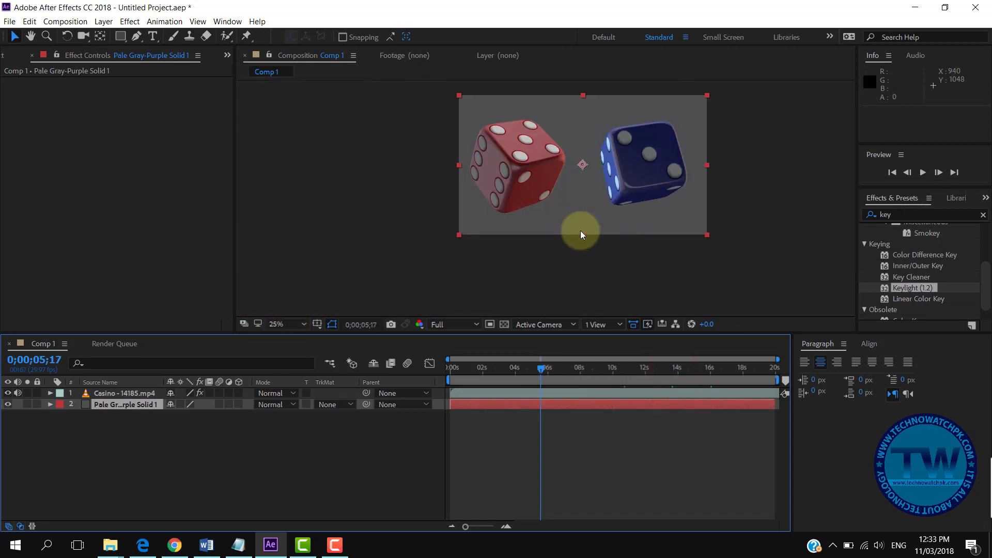
scroll(581, 230, "up", 2)
left_click_drag(542, 366, 584, 368)
scroll(612, 187, "down", 2)
scroll(605, 196, "up", 2)
scroll(623, 179, "up", 2)
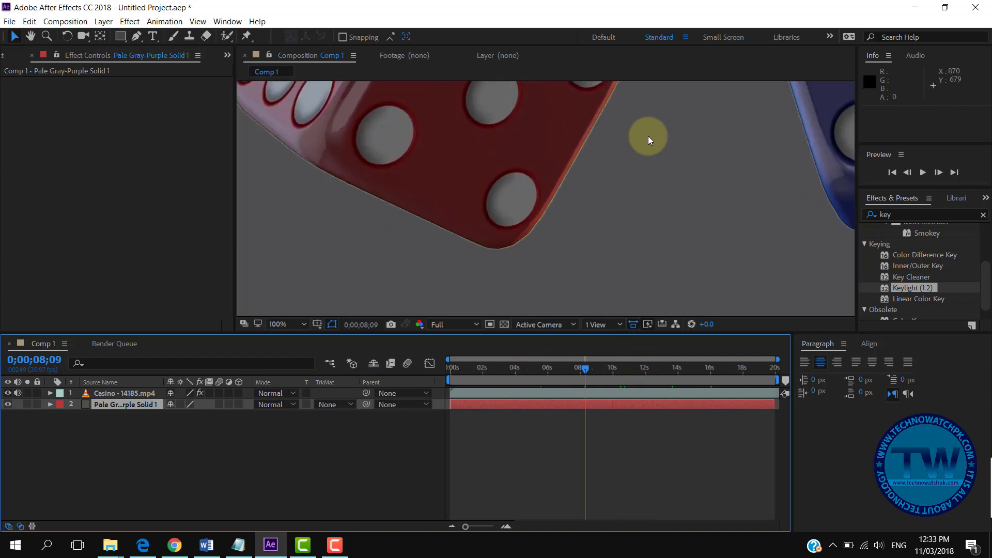
scroll(648, 137, "down", 6)
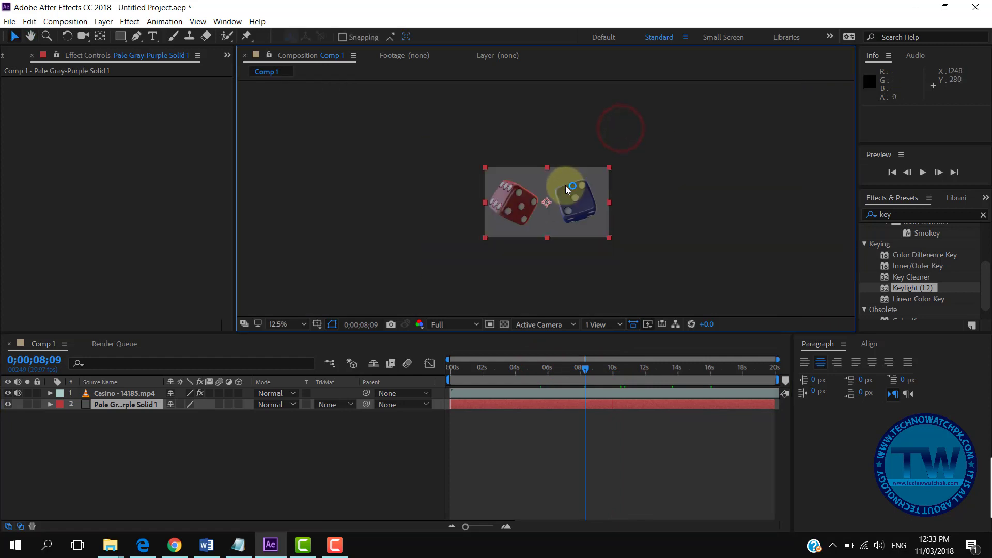
scroll(548, 191, "up", 4)
key("space")
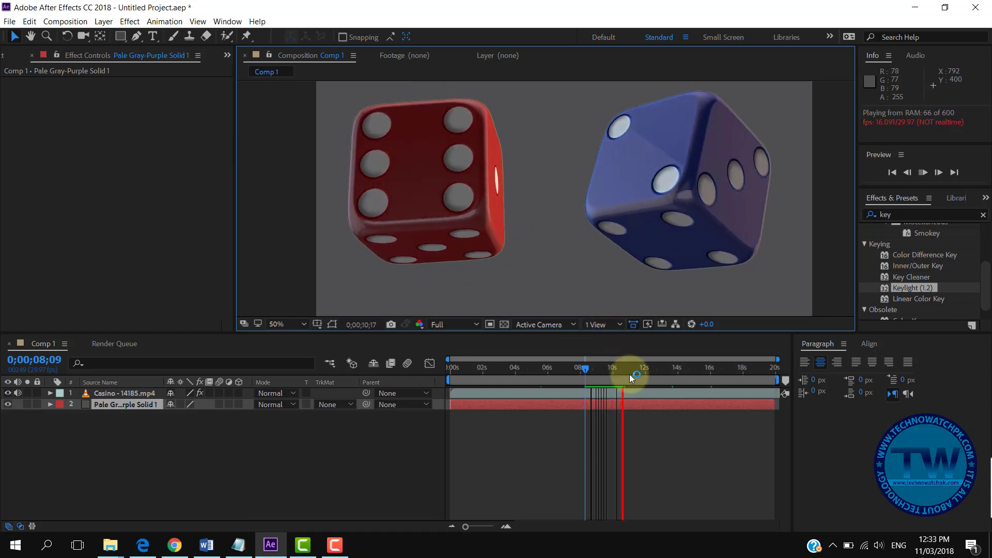
left_click_drag(623, 369, 536, 369)
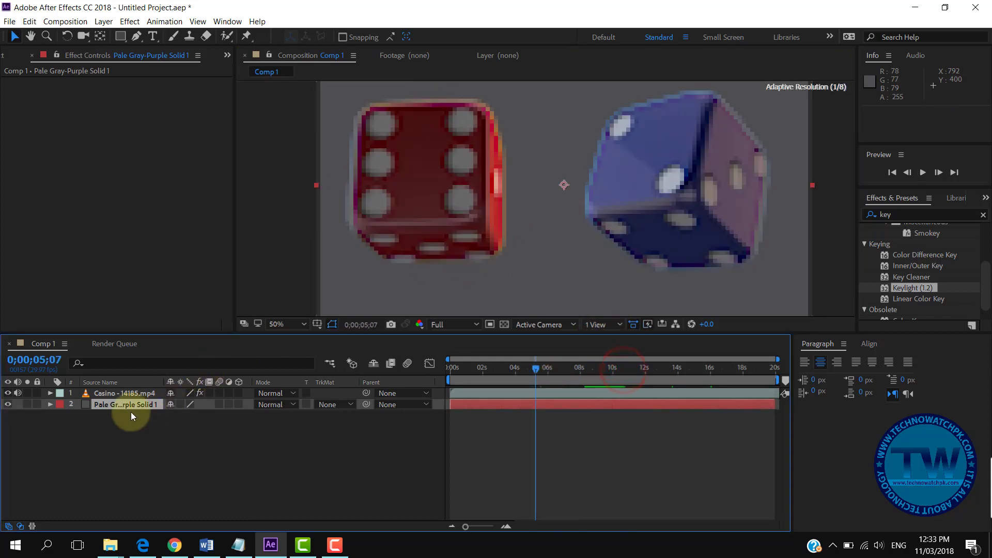
- Show the Casino layer's Keylight controls and try lower Screen Gain values such as 64 while zoomed in
left_click(107, 393)
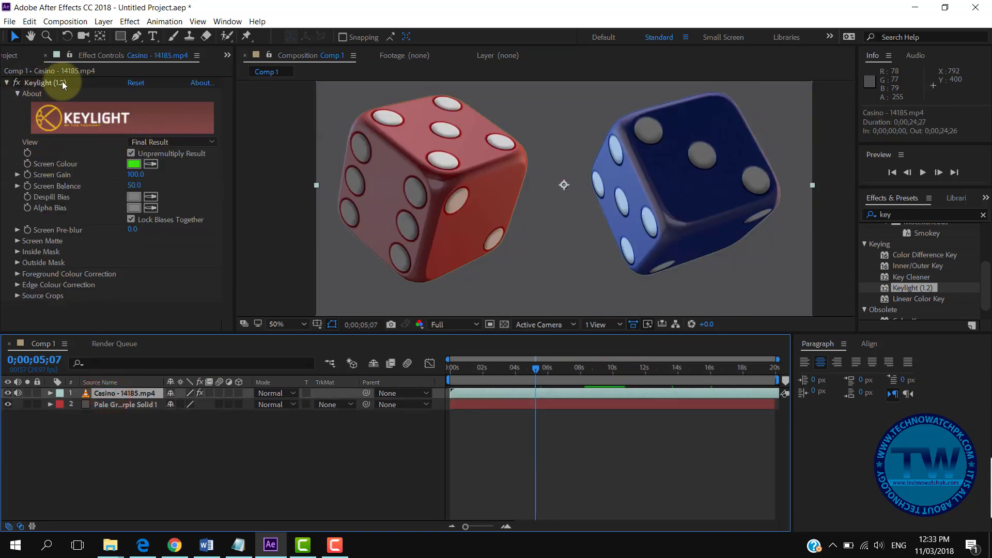
left_click(226, 56)
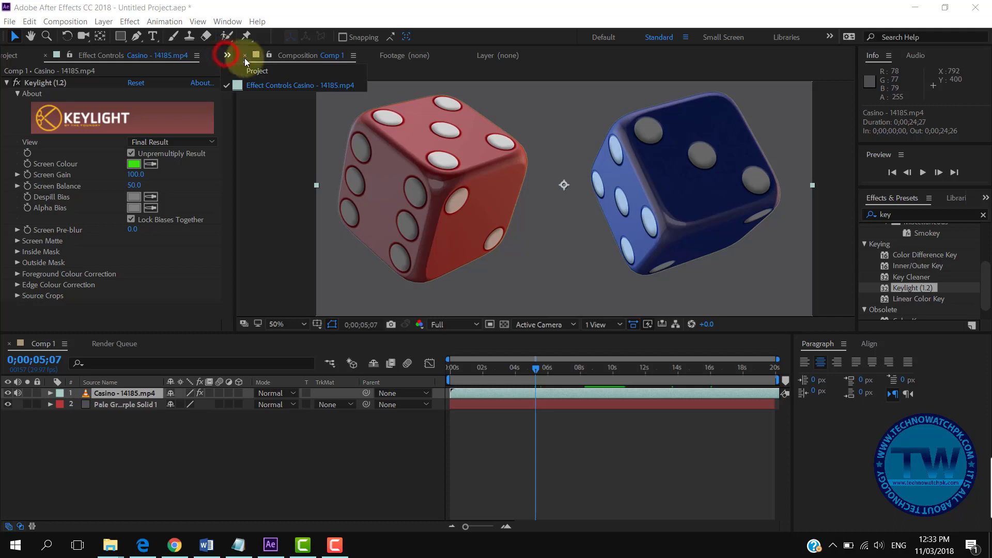
left_click(268, 86)
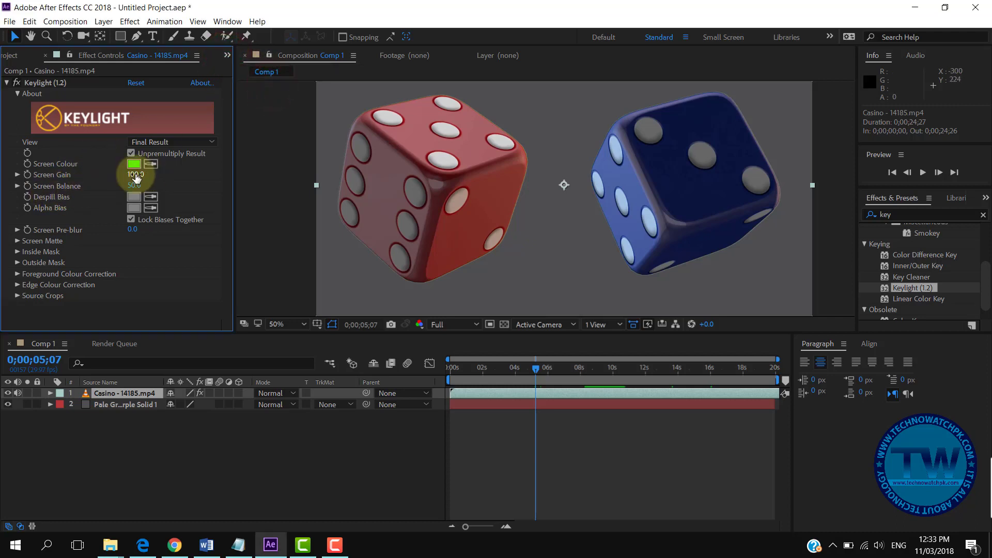
left_click_drag(136, 178, 130, 174)
key(".")
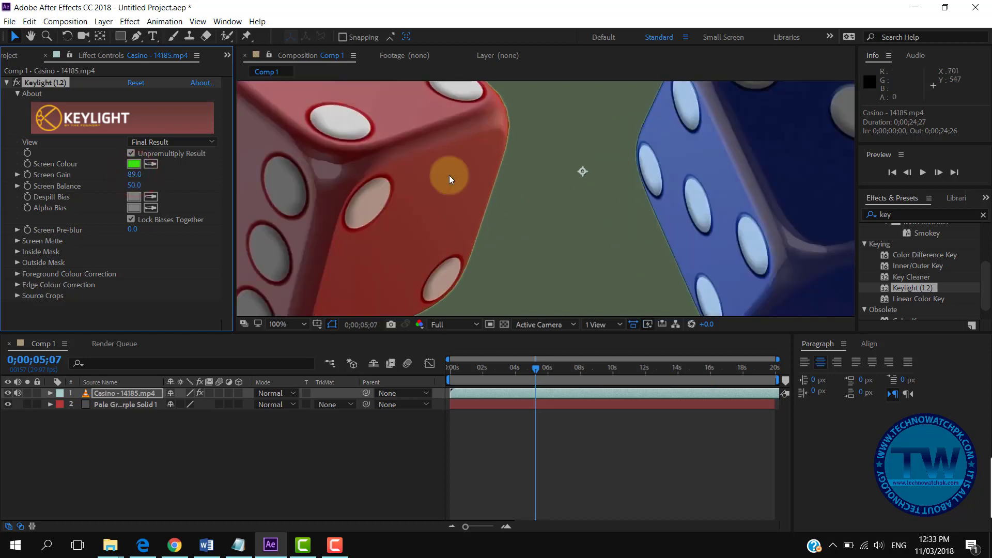
left_click_drag(130, 168, 161, 177)
key("period")
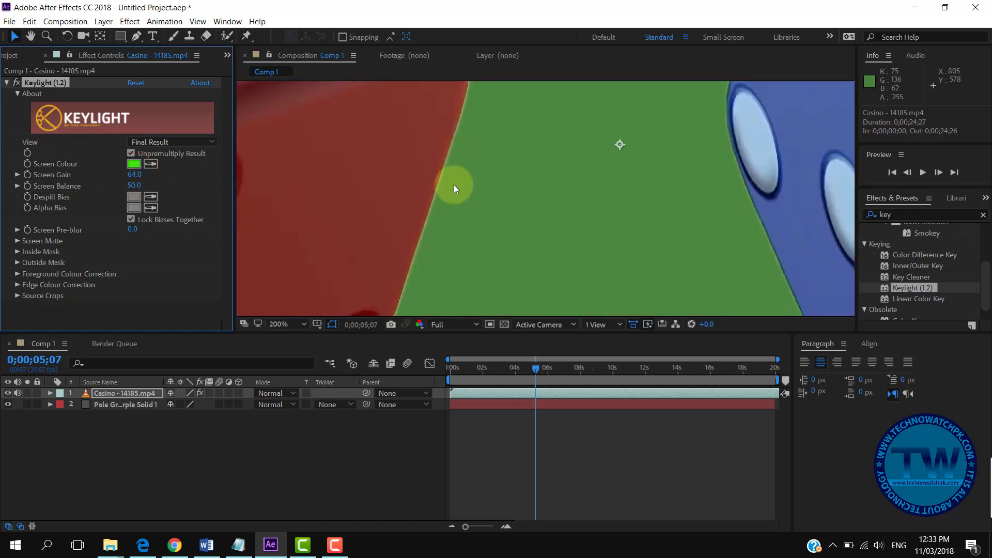
- Raise Keylight Screen Gain back up and enter 100 to remove the green
left_click(129, 392)
key("comma")
key("comma")
mouse_move(133, 175)
left_mouse_down()
mouse_move(241, 171)
mouse_move(142, 176)
left_mouse_up()
left_click(139, 178)
type("100")
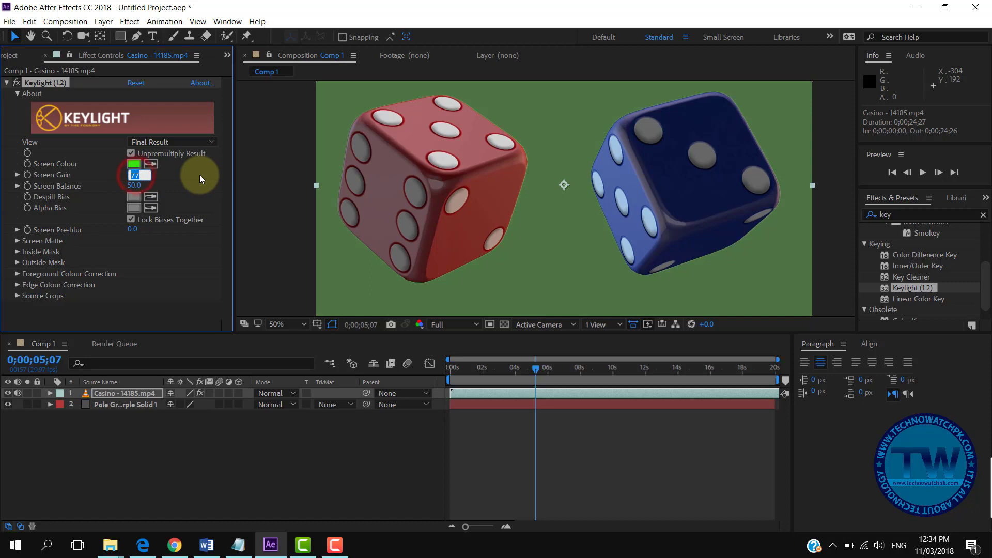
key("Return")
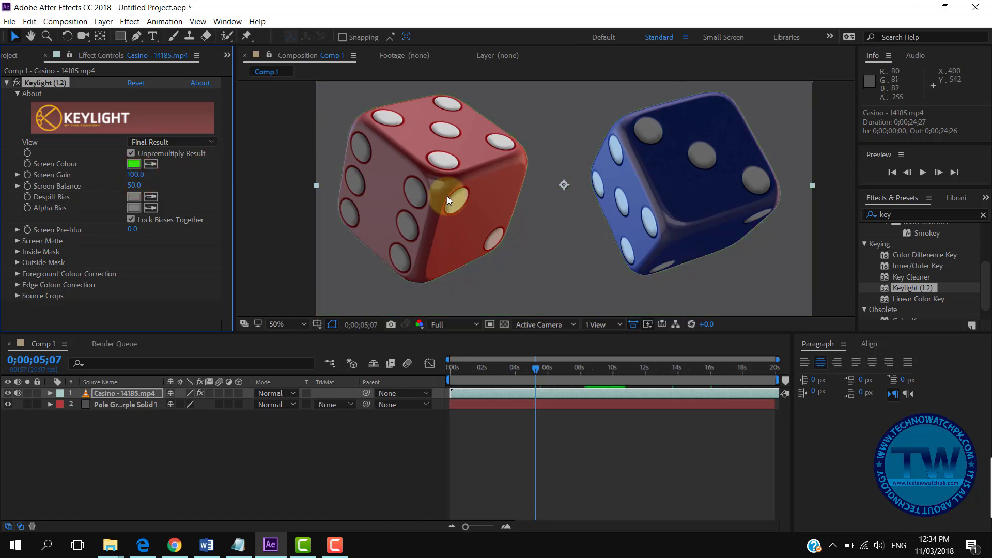
scroll(448, 196, "up", 2)
- Fine-tune Keylight Screen Gain up to 108
left_click_drag(136, 175, 157, 171)
scroll(516, 178, "up", 2)
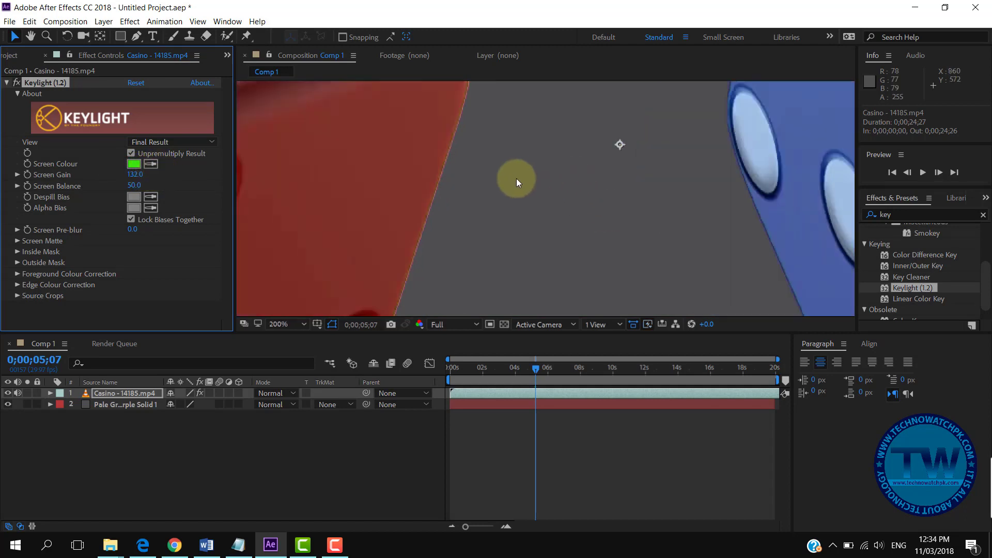
scroll(513, 186, "down", 2)
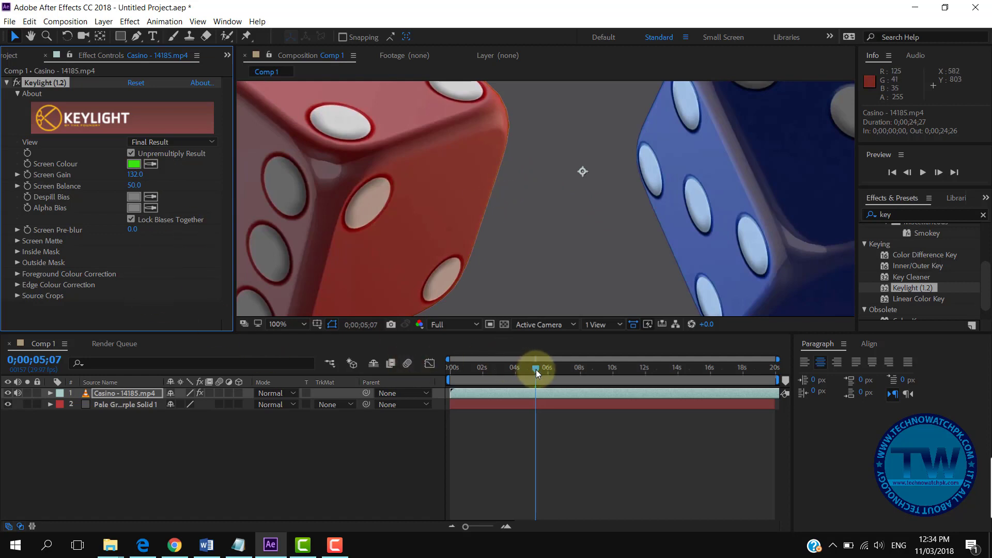
- At frame 0;00;02;29, lower Keylight Screen Balance from 50 through 41 to 20
left_click_drag(535, 370, 500, 373)
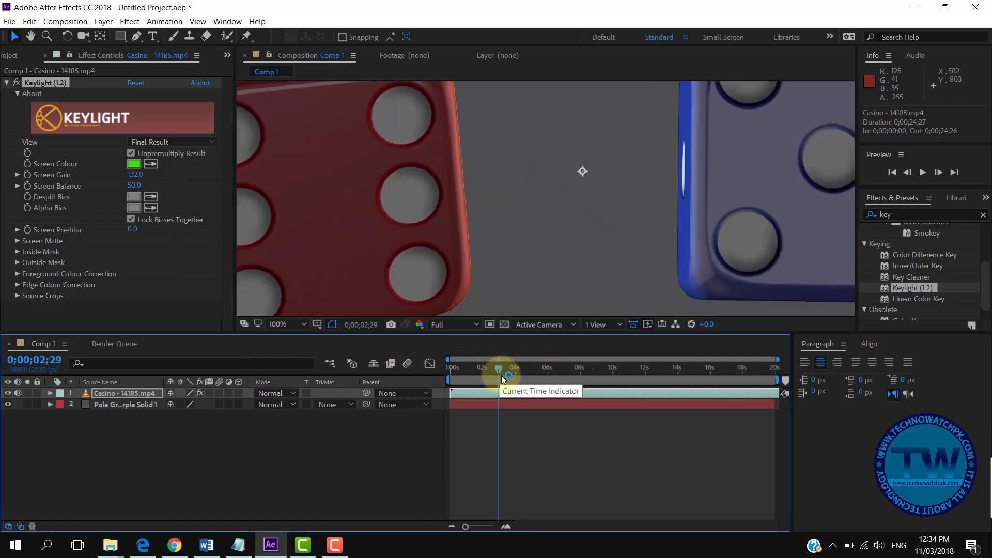
scroll(432, 225, "up", 4)
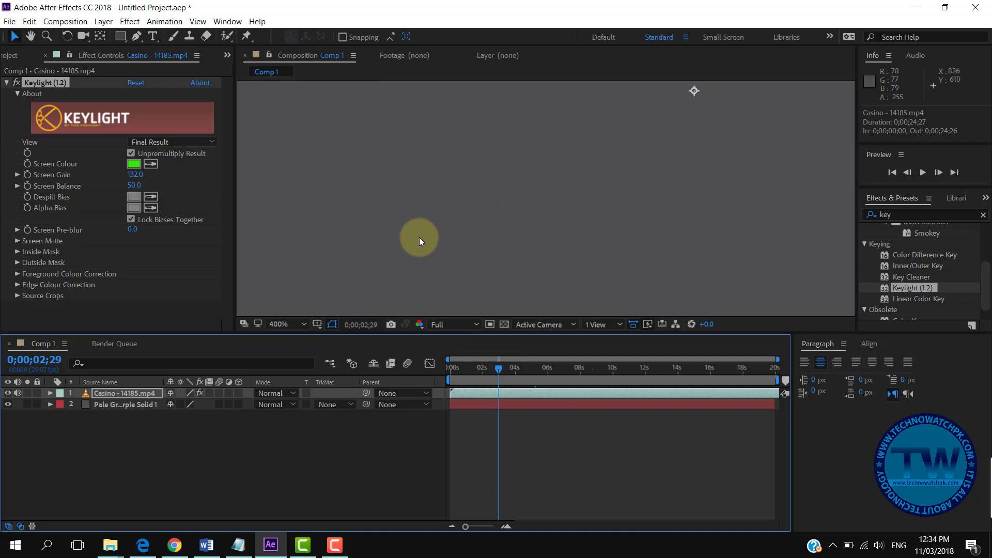
scroll(419, 240, "down", 2)
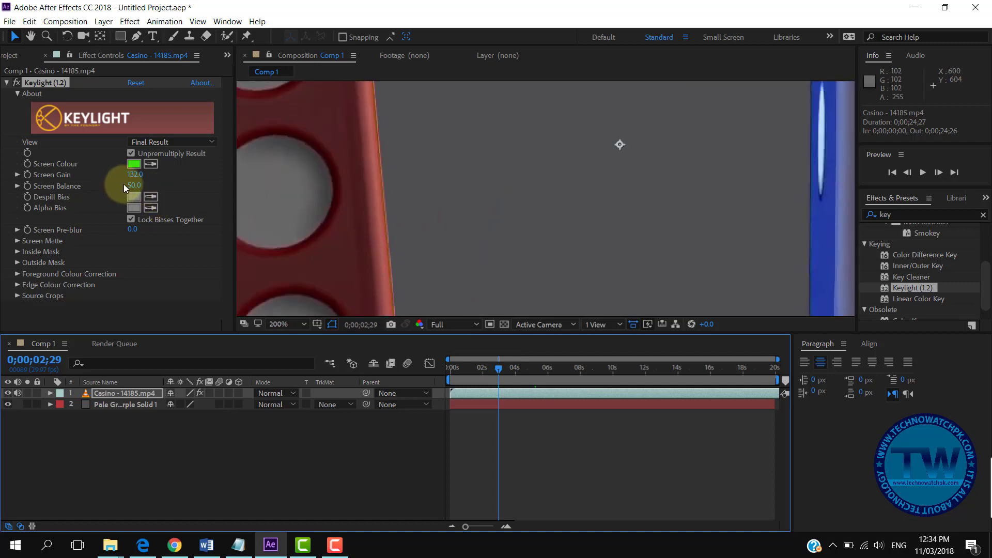
left_click_drag(134, 186, 122, 183)
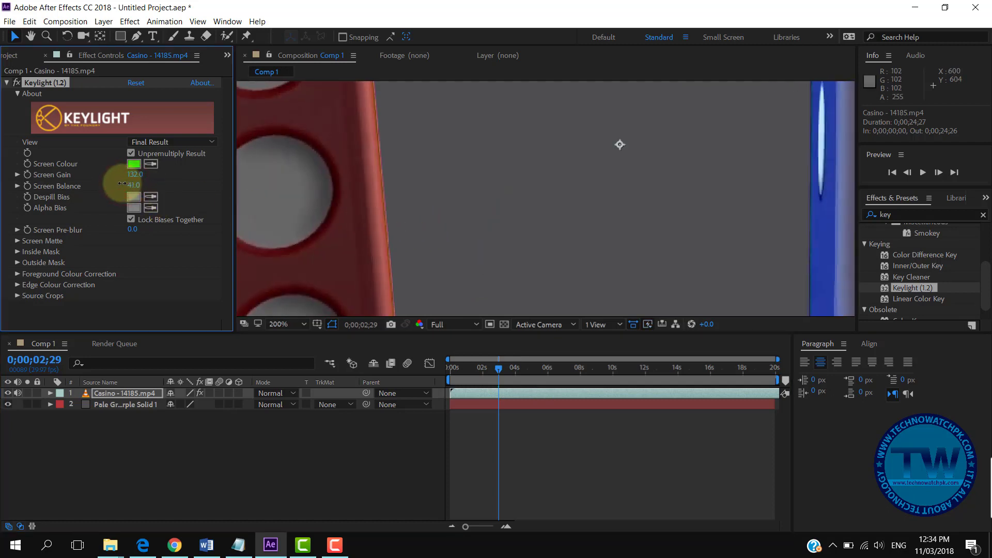
scroll(428, 228, "down", 3)
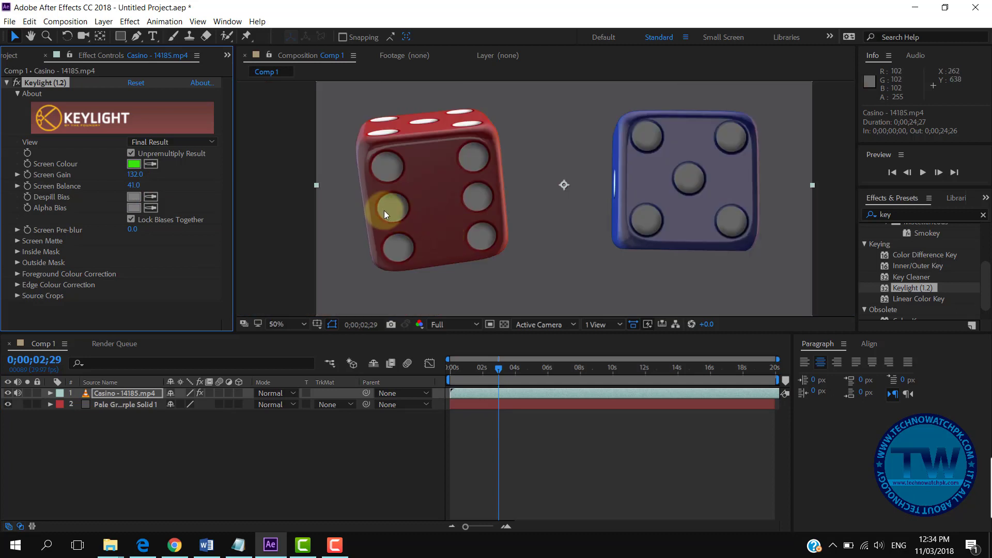
scroll(413, 207, "up", 2)
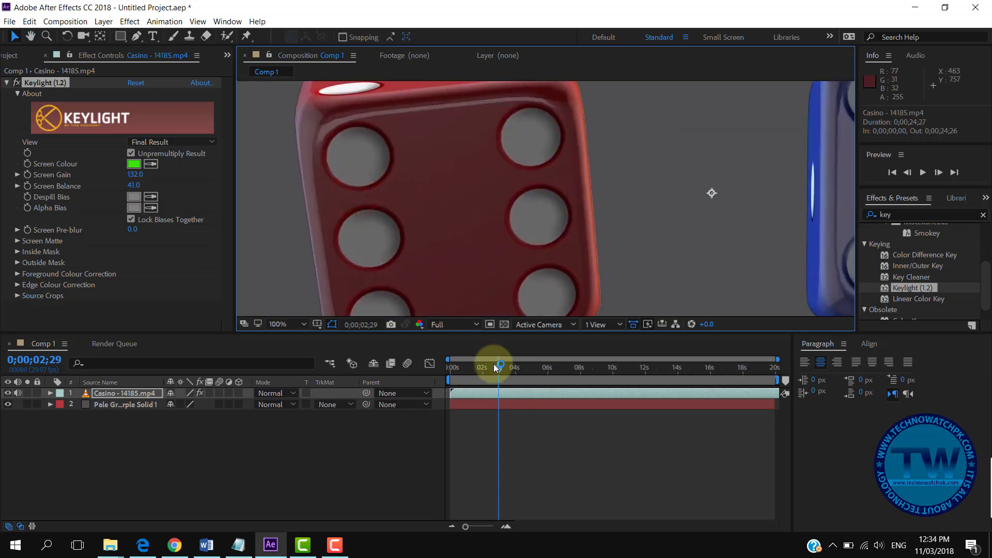
left_click_drag(132, 187, 94, 185)
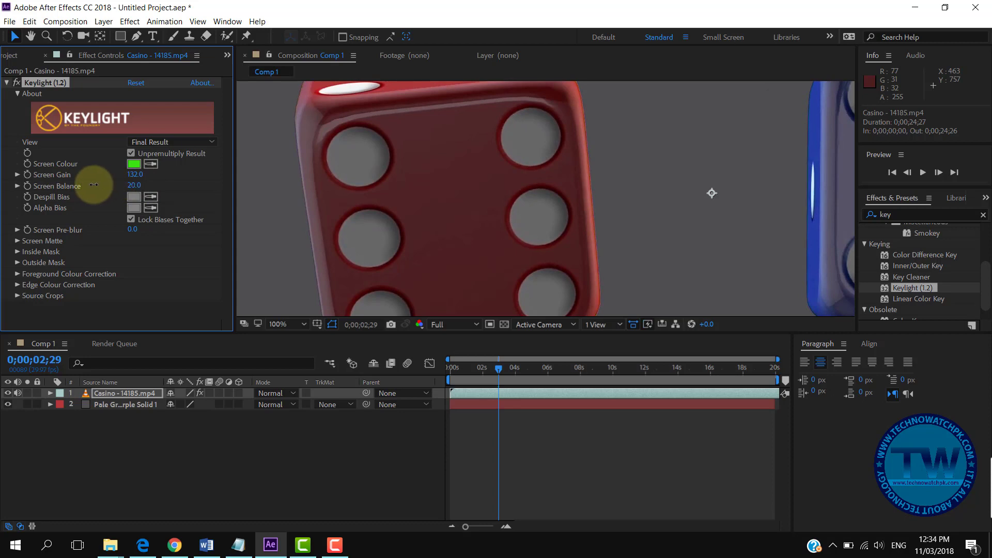
left_click(17, 84)
left_click(17, 84)
left_click(17, 84)
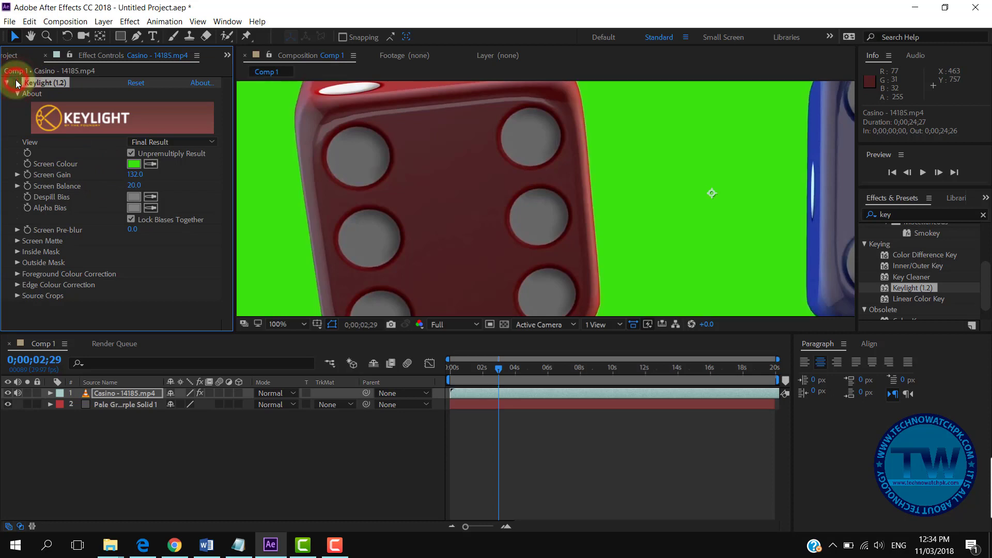
left_click(17, 84)
scroll(502, 185, "down", 4)
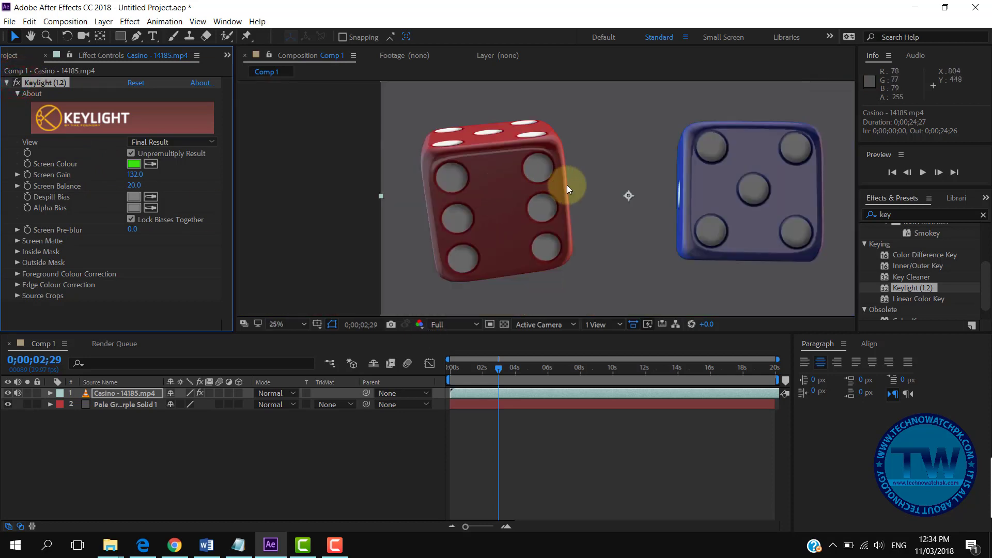
left_click_drag(494, 367, 581, 366)
scroll(582, 229, "up", 2)
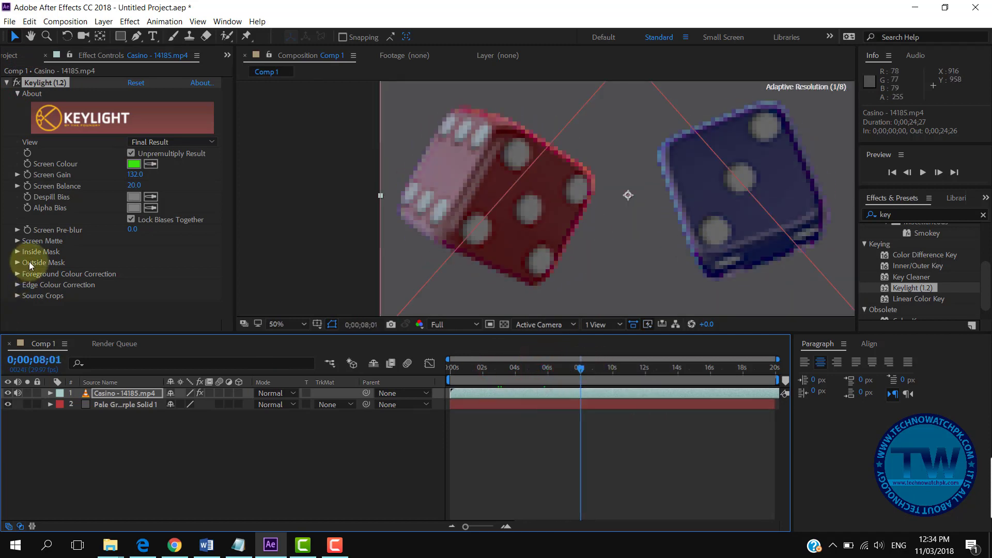
- Delete the Pale Gray-Purple Solid 1 and Casino - 14185.mp4 layers from Comp 1
left_click(114, 405)
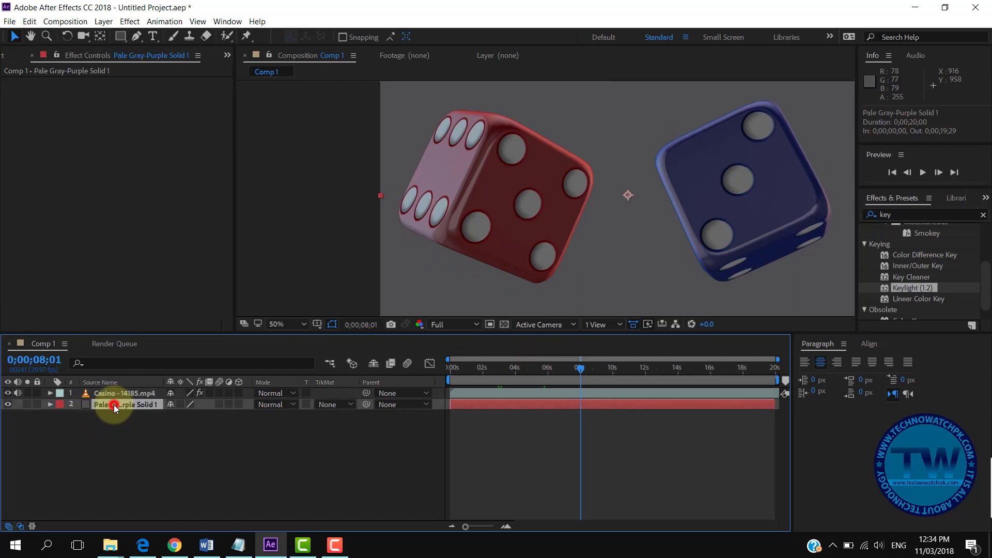
key("Delete")
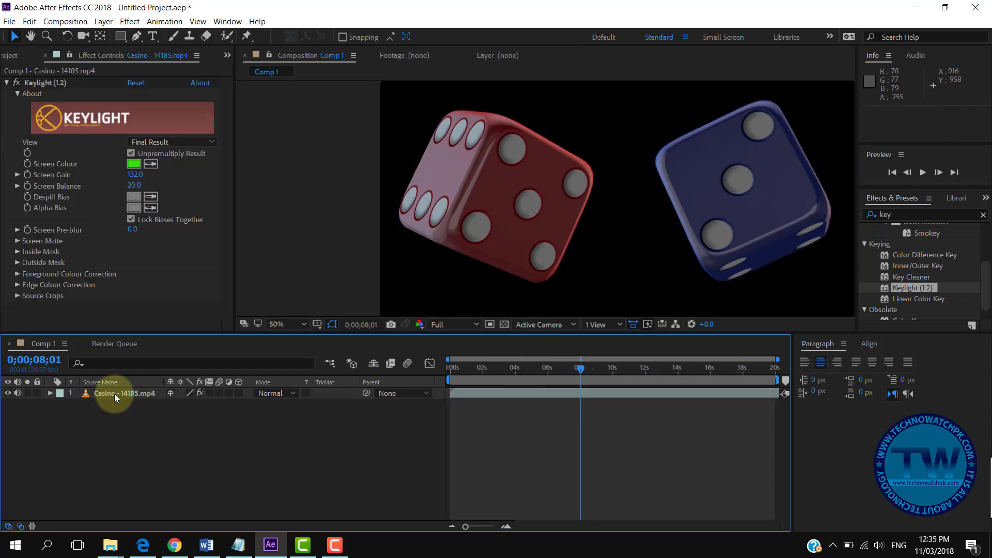
left_click(115, 396)
key("Delete")
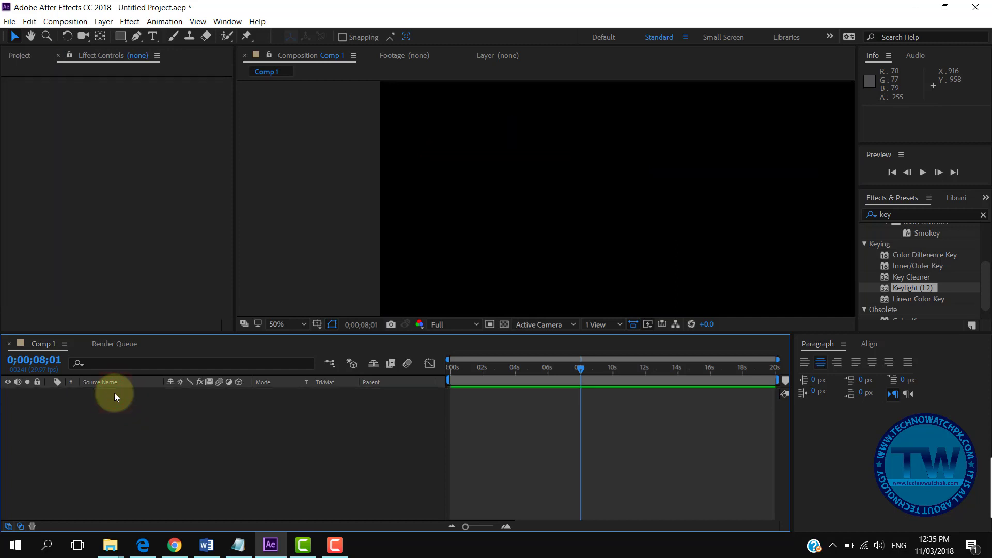
- Add chicken.mp4 from the Project panel to the Comp 1 timeline and apply Keylight (1.2) to it
left_click(12, 58)
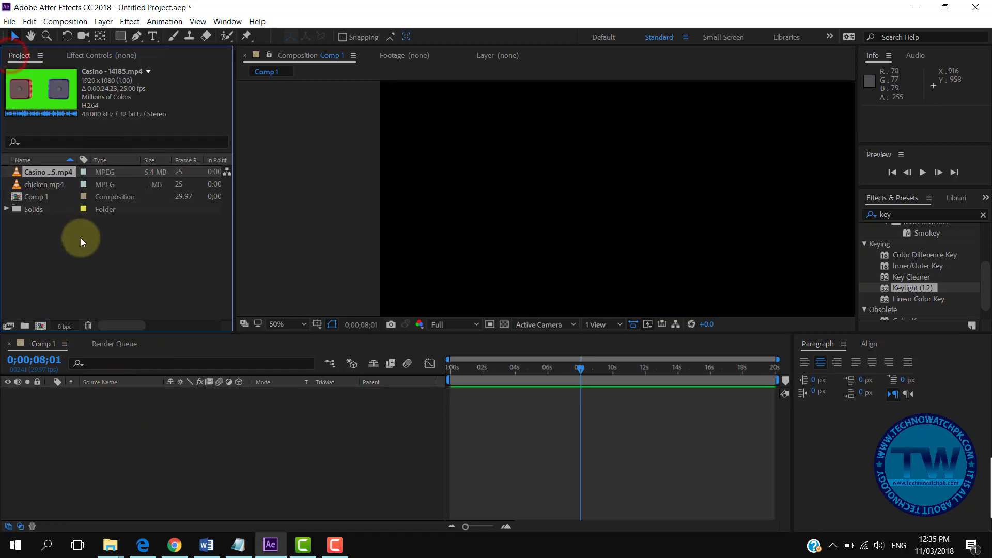
right_click(58, 240)
left_click(42, 184)
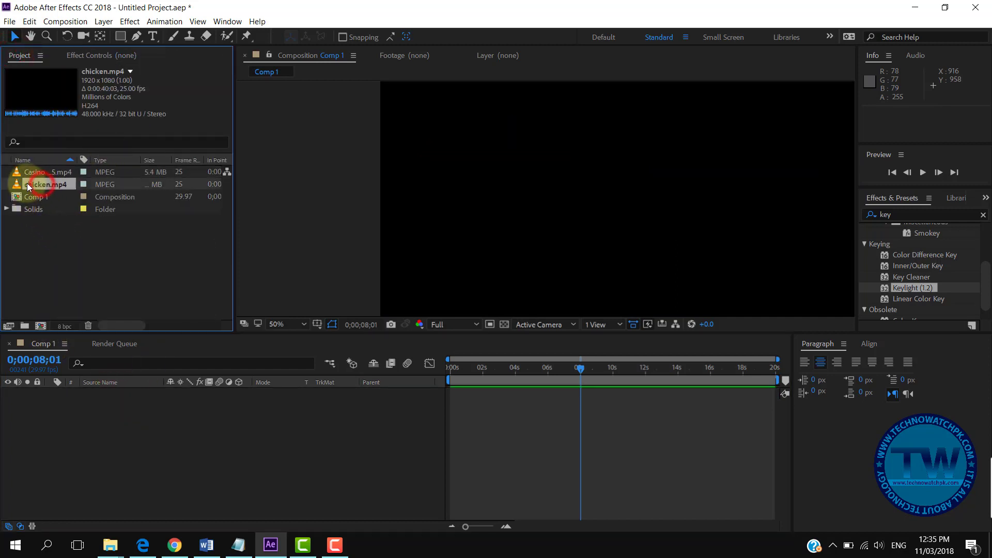
left_click_drag(26, 183, 66, 405)
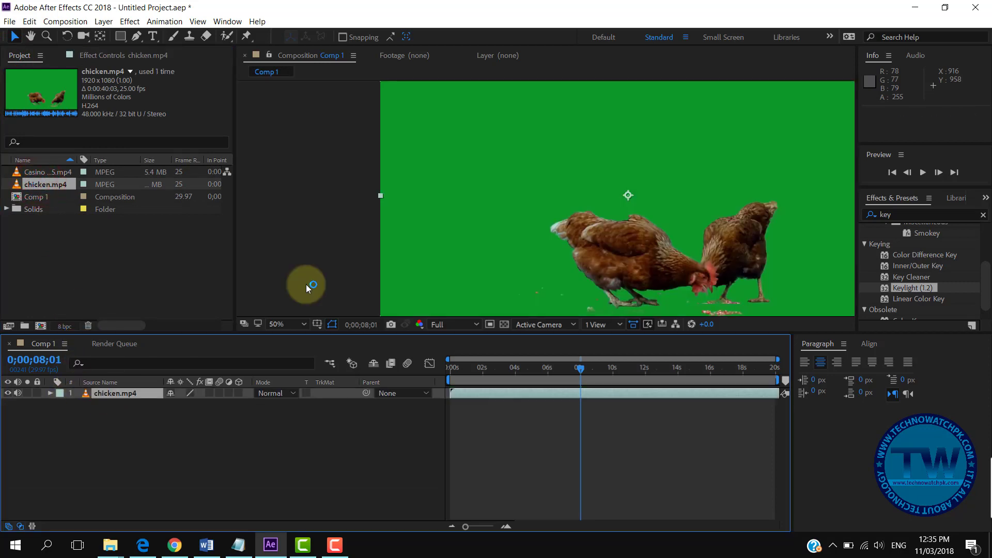
scroll(598, 218, "up", 1)
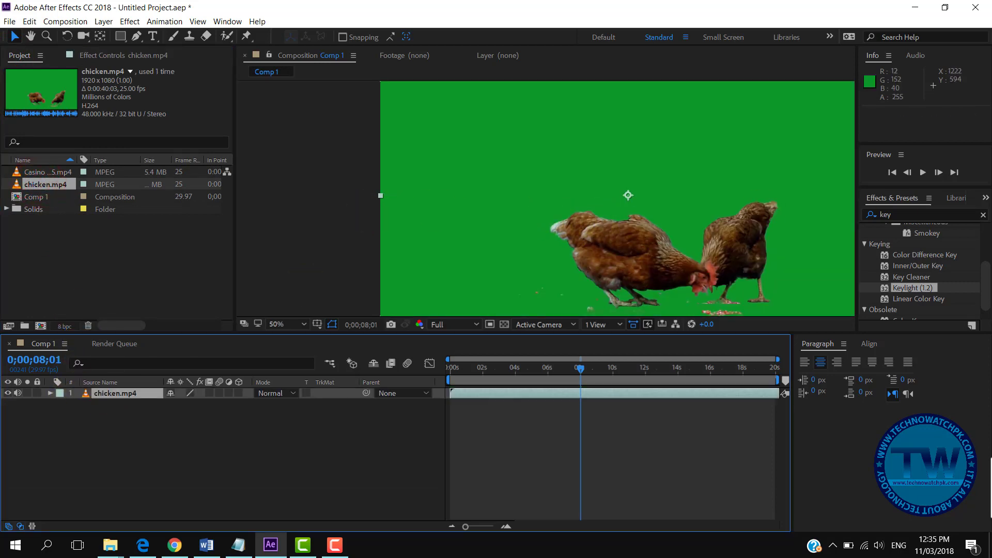
left_click_drag(903, 287, 117, 394)
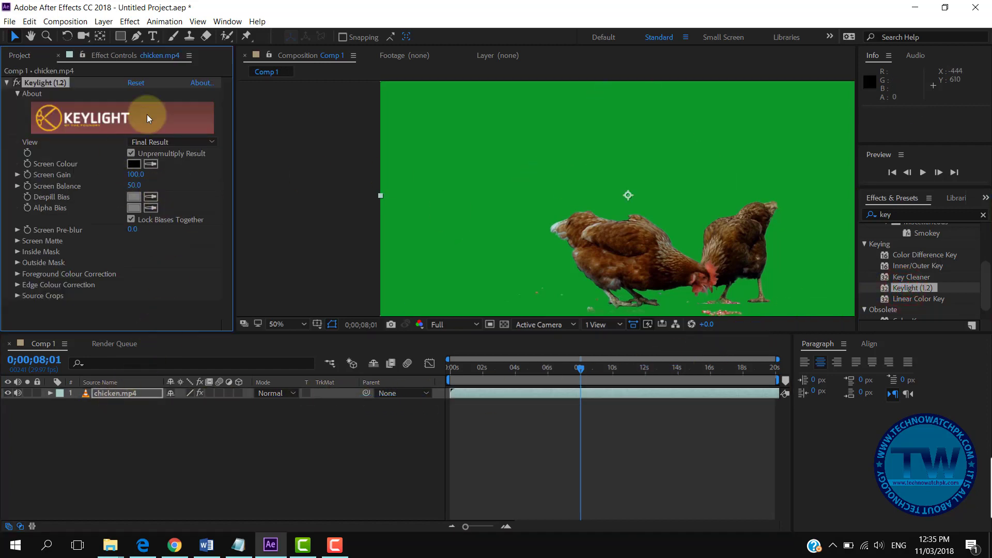
- Sample the green background as Keylight's Screen Colour and set Screen Gain to 121
left_click(151, 163)
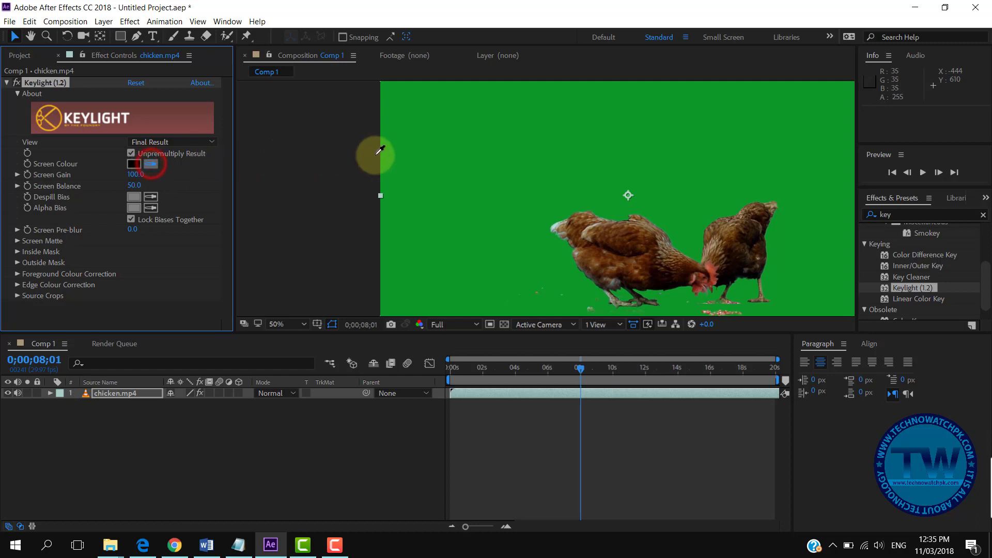
left_click(490, 139)
scroll(592, 212, "down", 1)
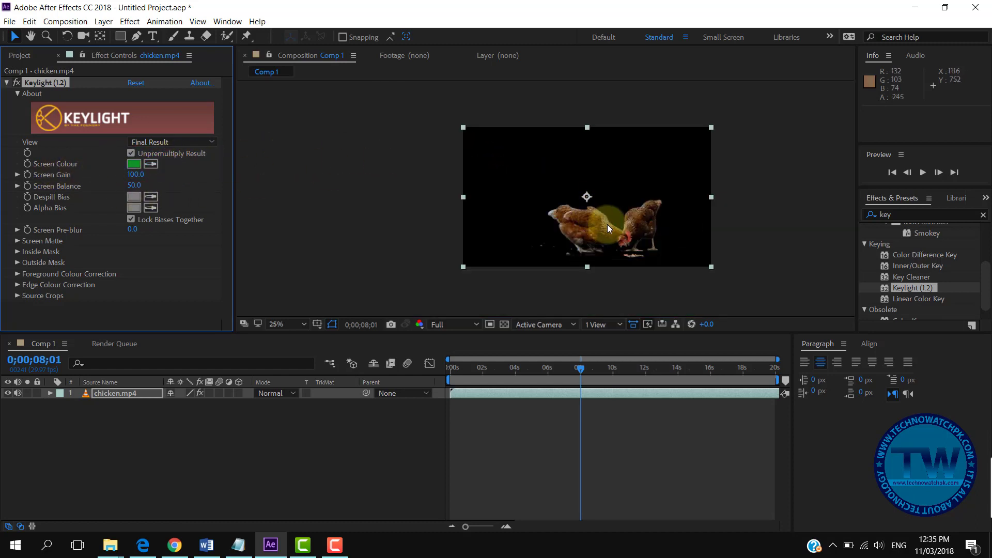
key("h")
left_click_drag(528, 205, 486, 181)
key("v")
scroll(529, 210, "up", 1)
scroll(502, 236, "up", 1)
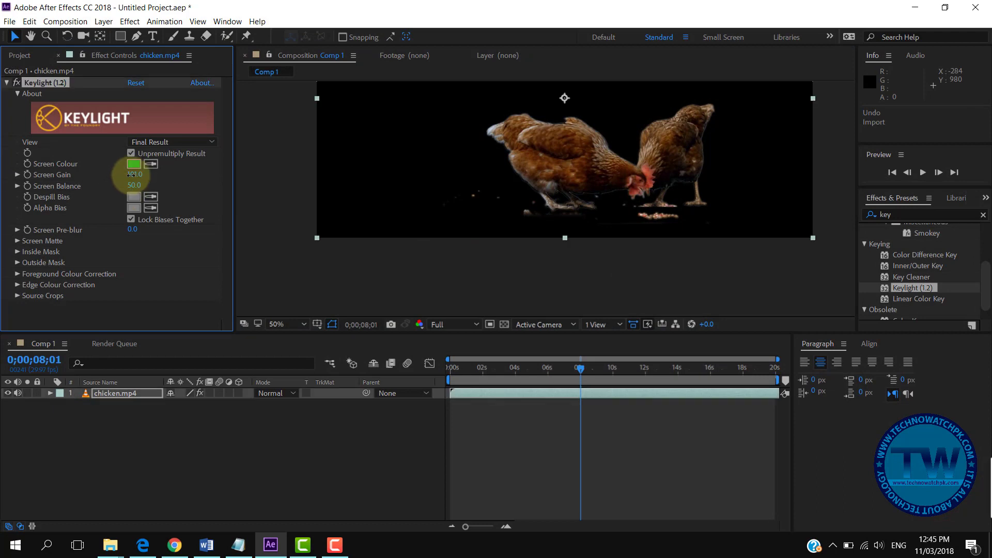
scroll(611, 144, "up", 1)
- Toggle Keylight off and on to compare the keyed chickens against the green screen
left_click(18, 84)
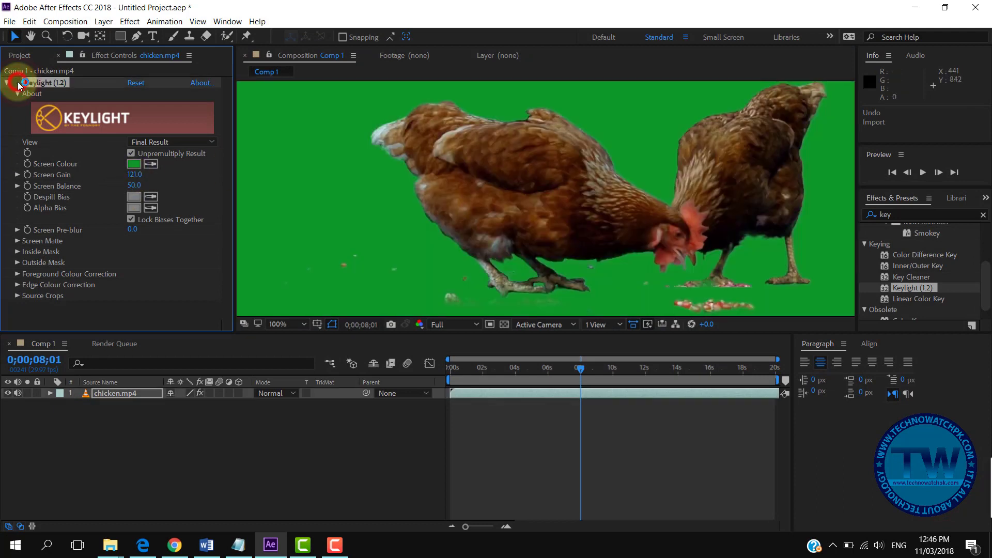
left_click(18, 83)
left_click(18, 83)
left_click(18, 83)
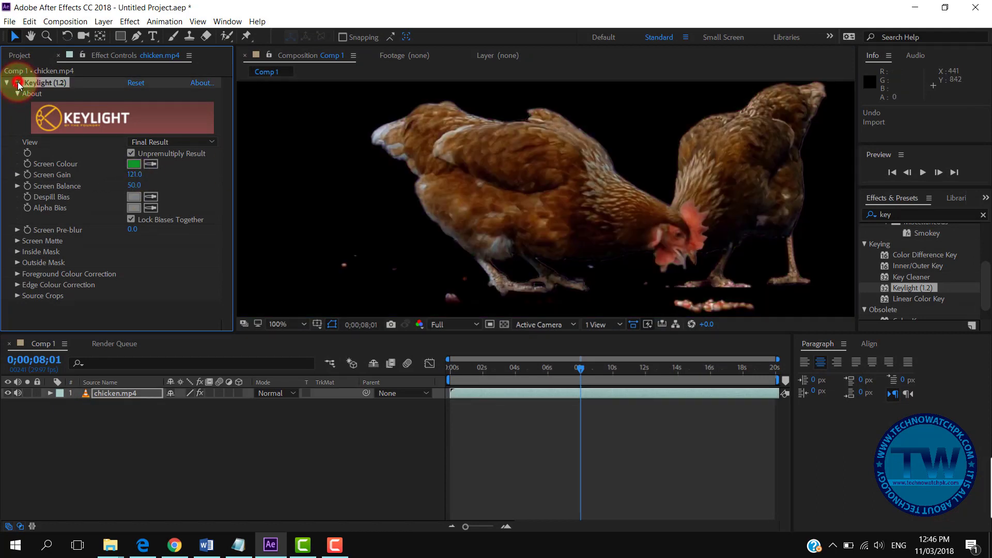
left_click(18, 84)
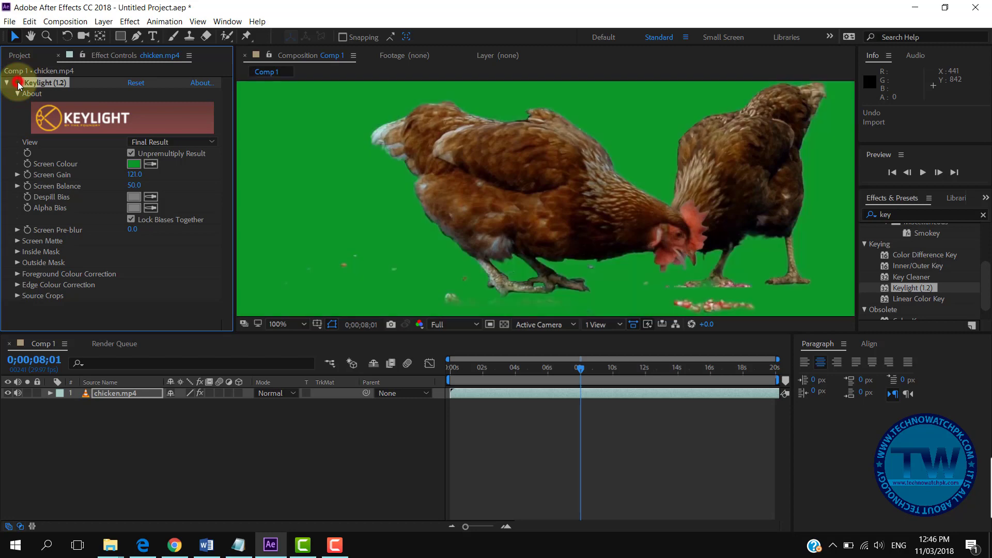
left_click(18, 83)
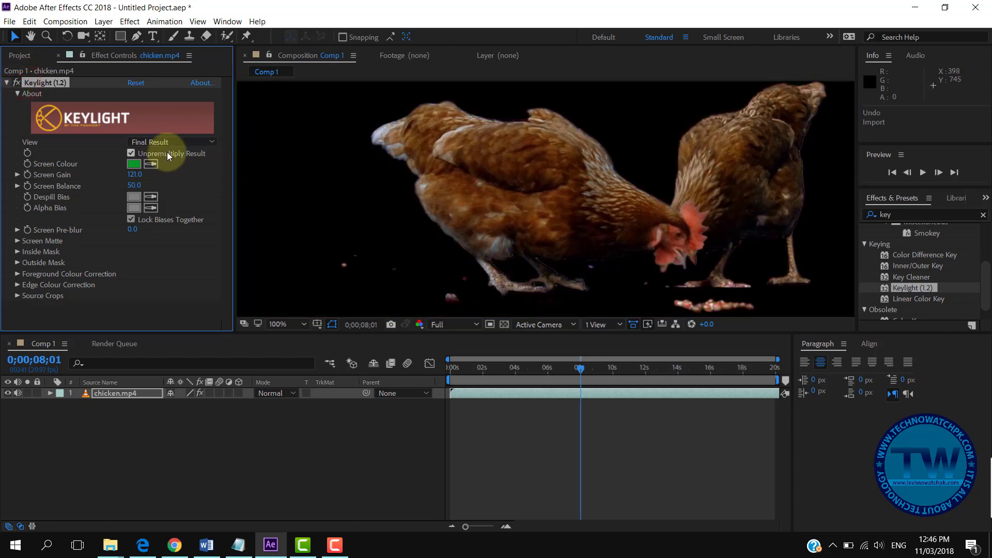
key("comma")
key("comma")
key("comma")
key("comma")
left_click(19, 57)
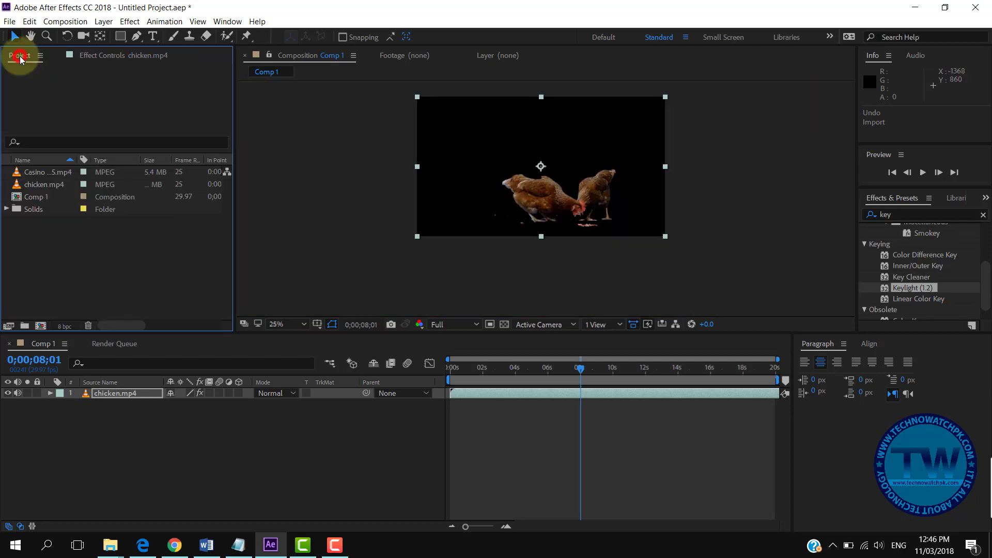
- Import the garden-tunnel photo pexels-photo-59599 into the project
right_click(59, 230)
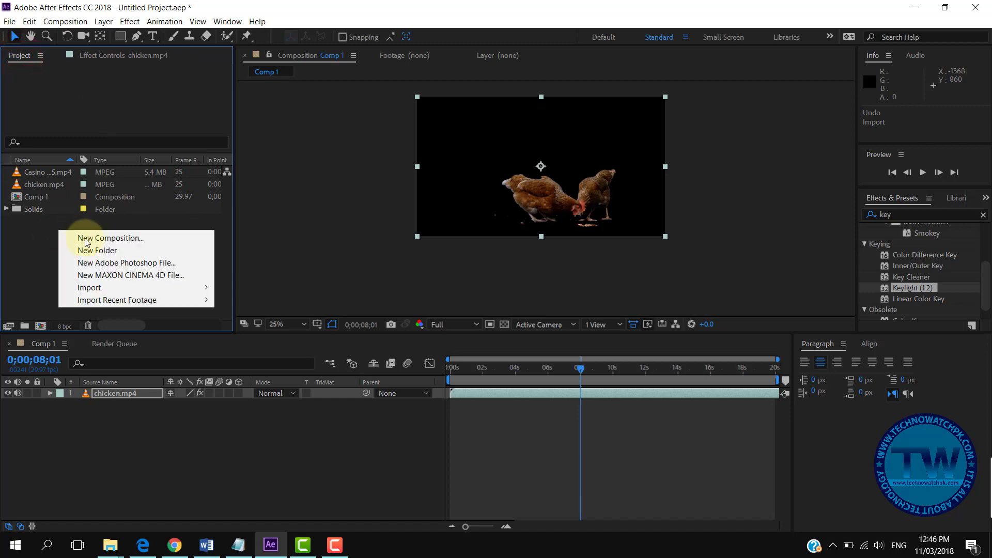
mouse_move(99, 291)
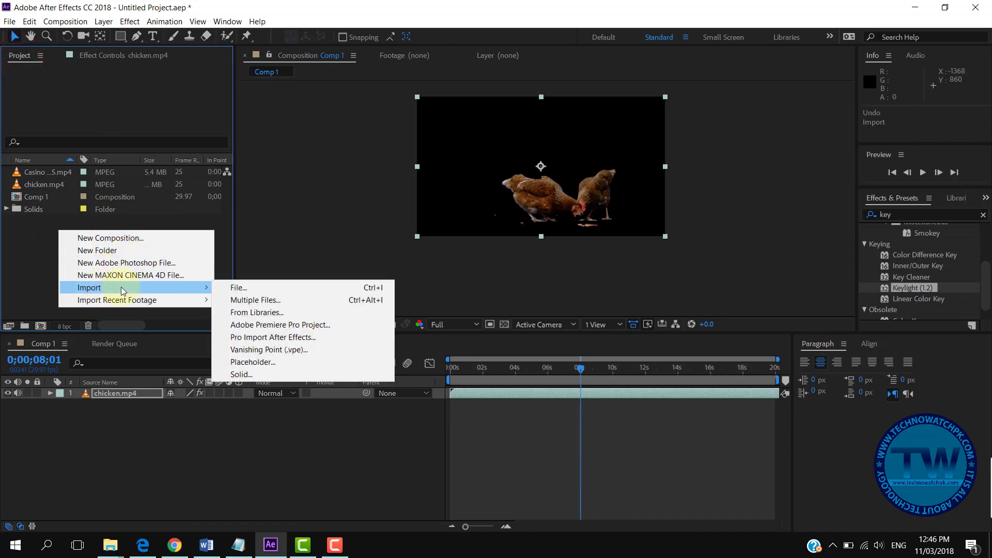
left_click(236, 288)
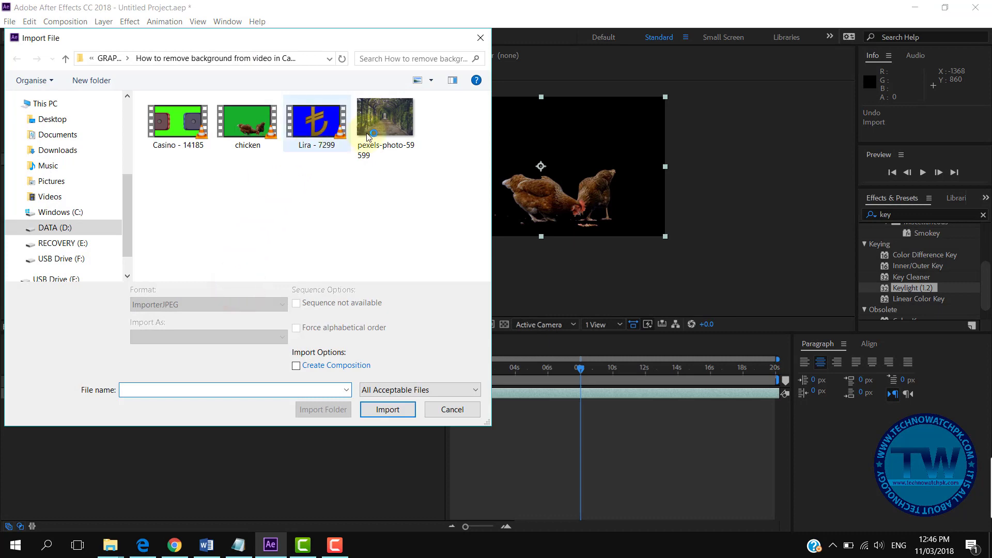
left_click(377, 120)
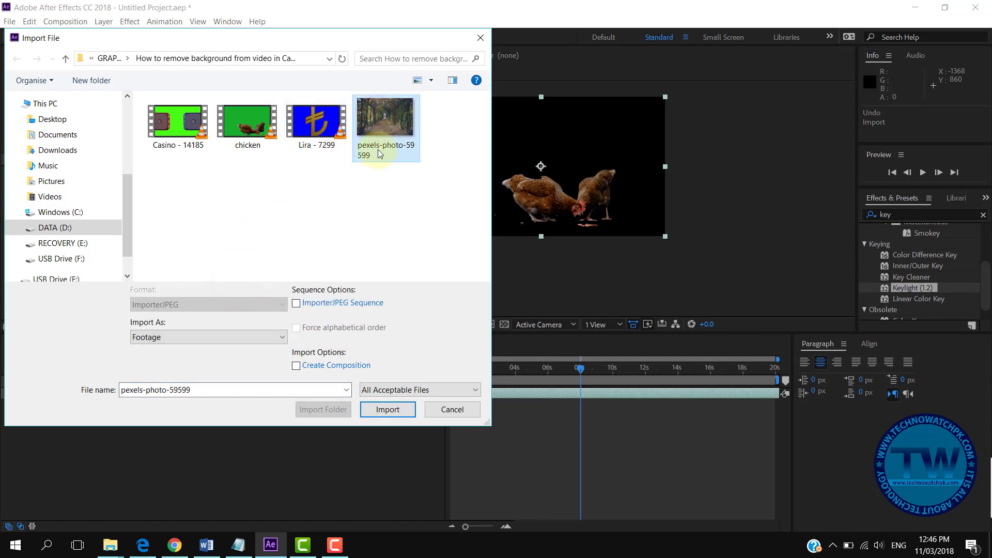
left_click(387, 410)
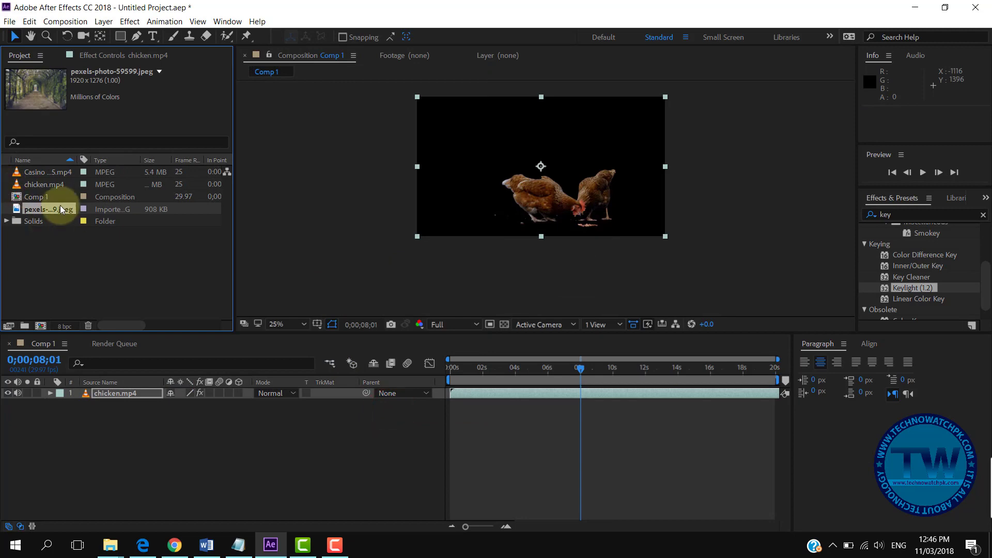
- Place pexels-photo-59599.jpeg in Comp 1 as layer 2, beneath chicken.mp4
left_click_drag(58, 207, 87, 405)
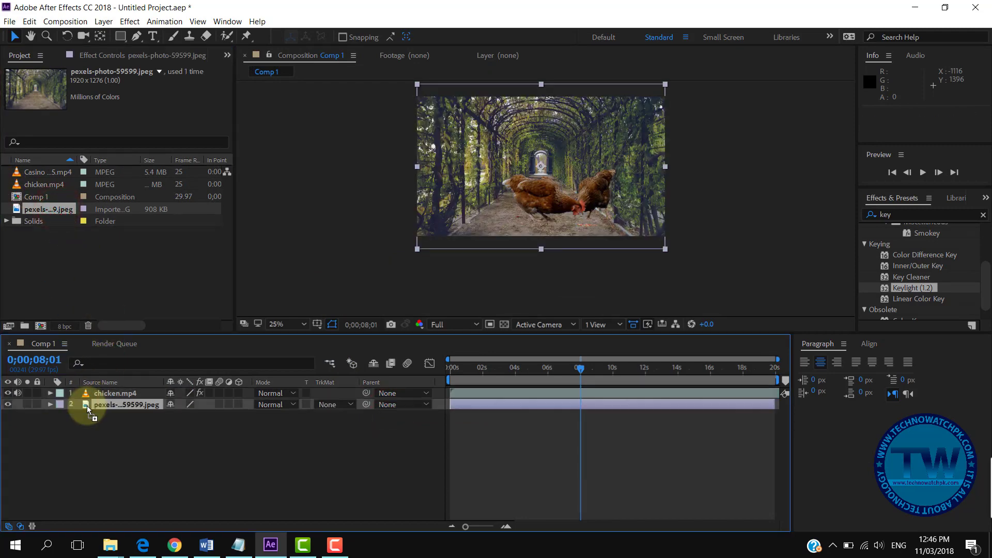
scroll(554, 198, "up", 2)
scroll(554, 199, "down", 4)
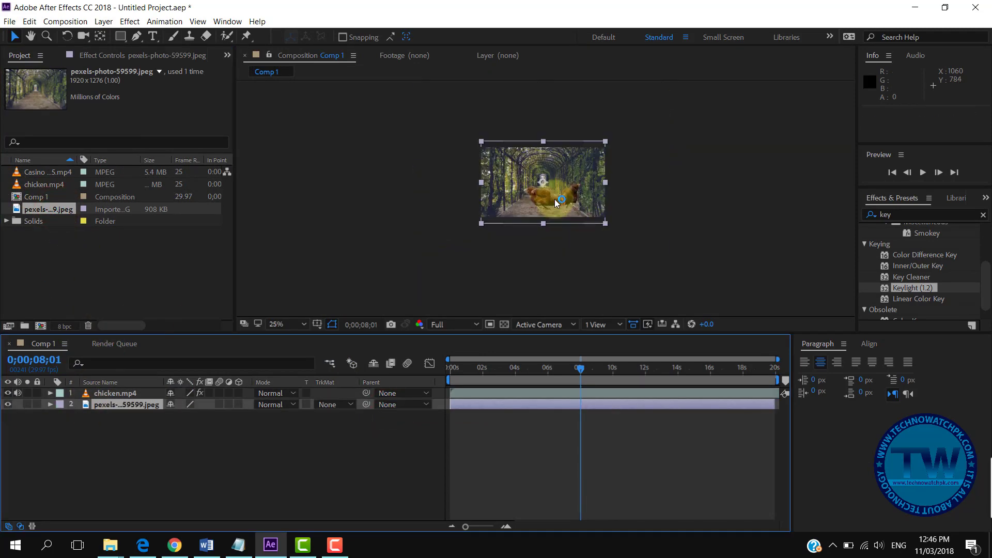
scroll(568, 196, "up", 4)
scroll(590, 194, "down", 1)
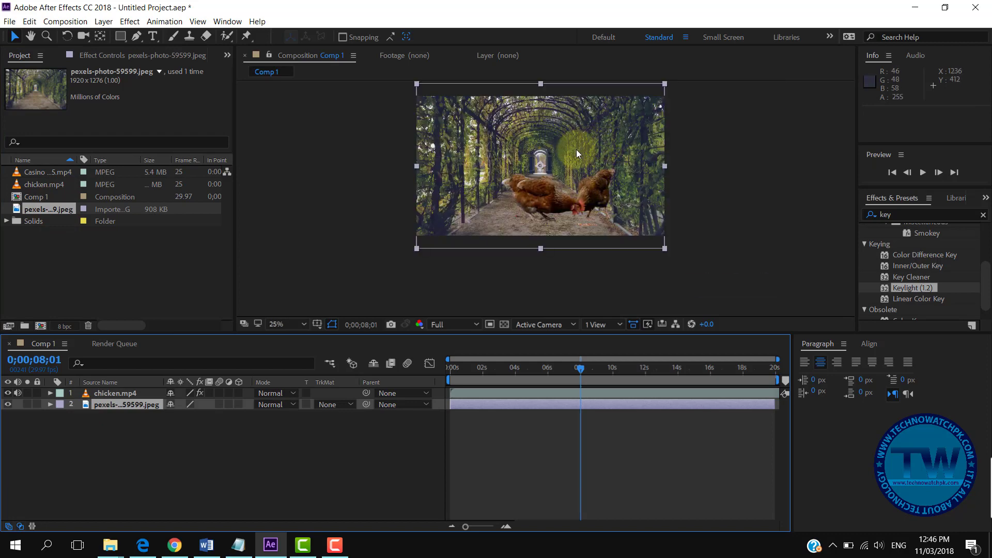
scroll(561, 166, "up", 1)
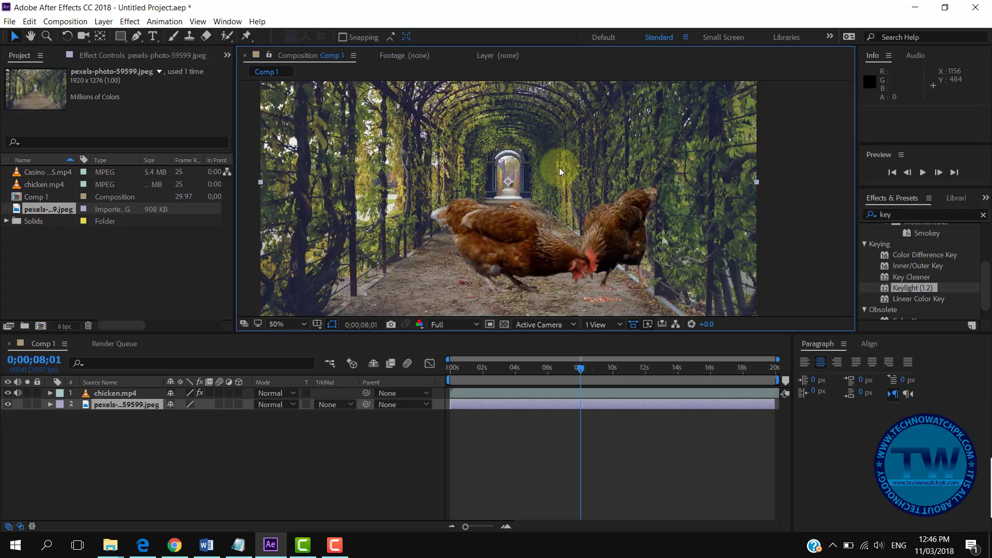
scroll(559, 168, "down", 1)
left_click_drag(521, 178, 537, 169)
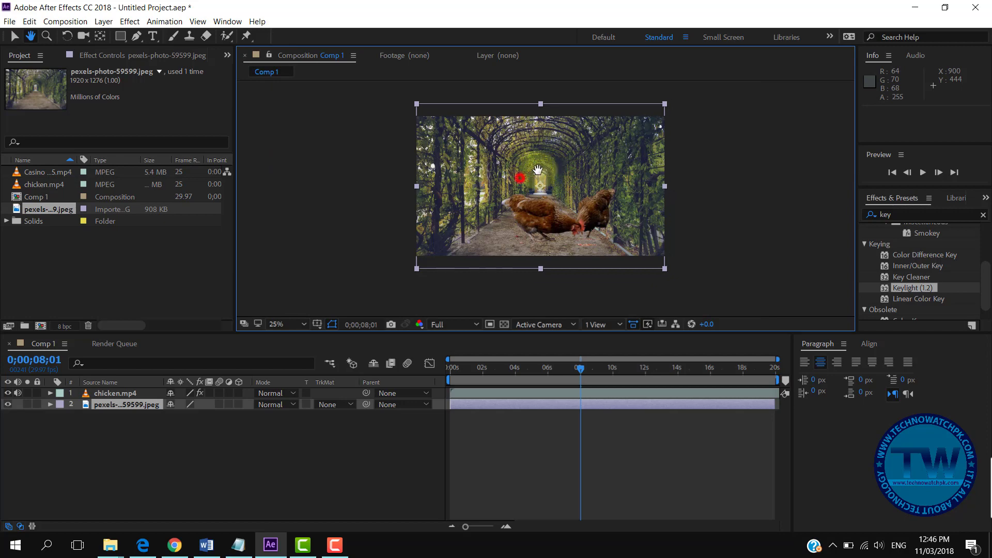
scroll(551, 192, "up", 1)
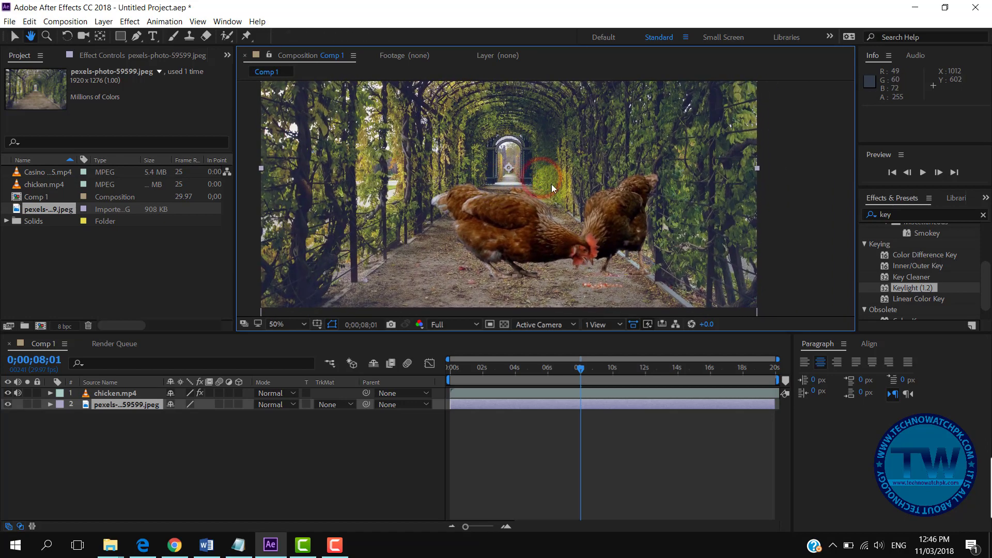
key("v")
scroll(551, 183, "down", 1)
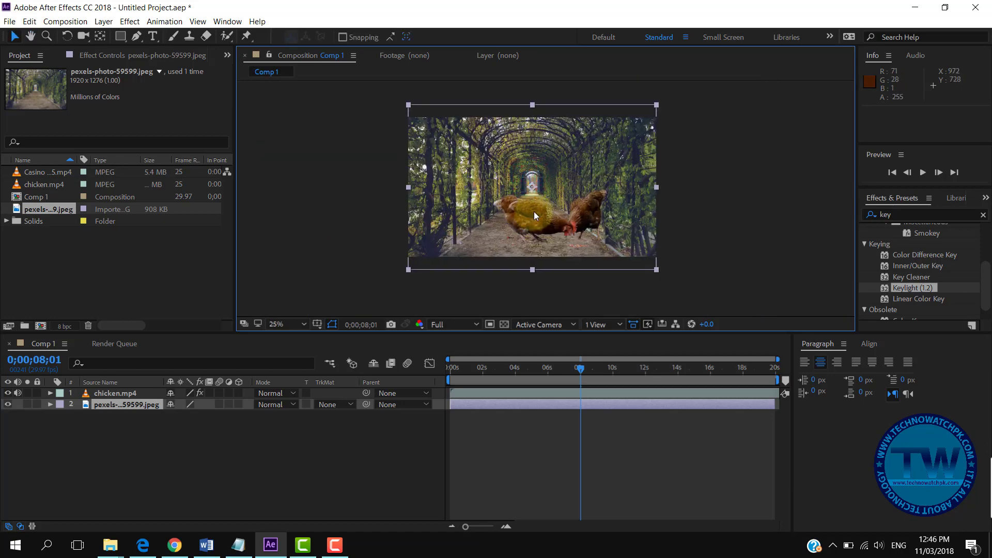
left_click(101, 396)
- Scale the chicken.mp4 layer down to about 61%
left_click(102, 394)
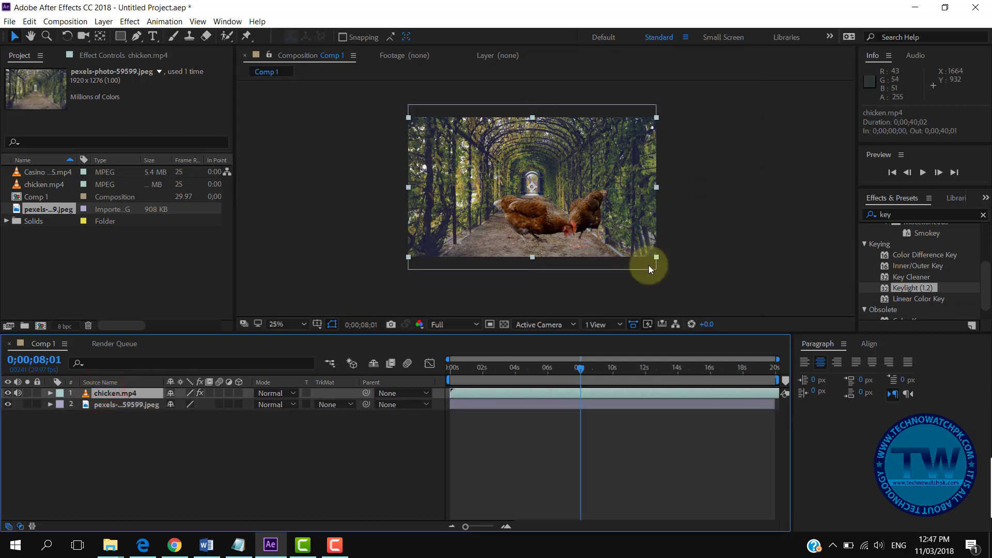
left_click_drag(655, 254, 580, 213)
key("slash")
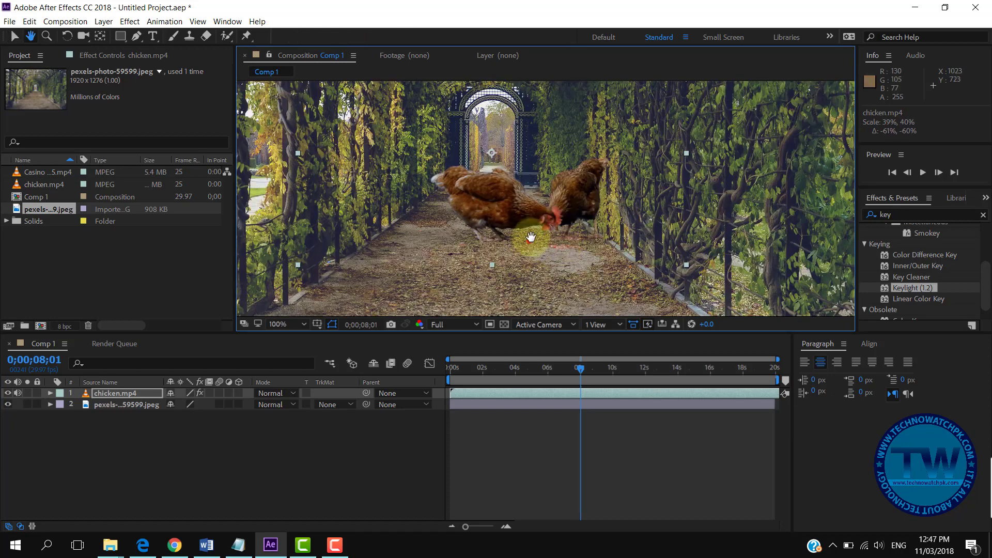
left_click_drag(532, 239, 563, 155)
scroll(526, 200, "down", 1)
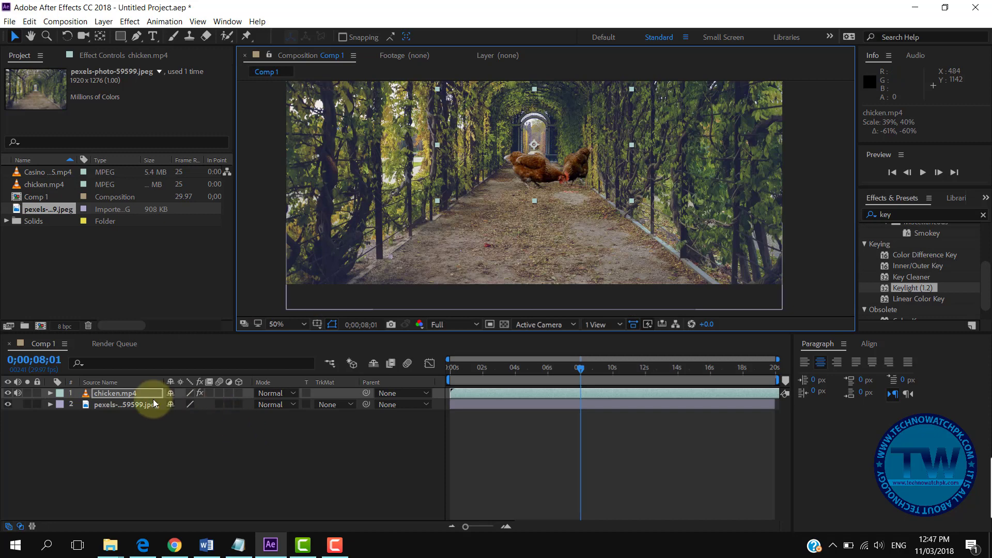
- Move the chickens down onto the tunnel path
left_click(107, 394)
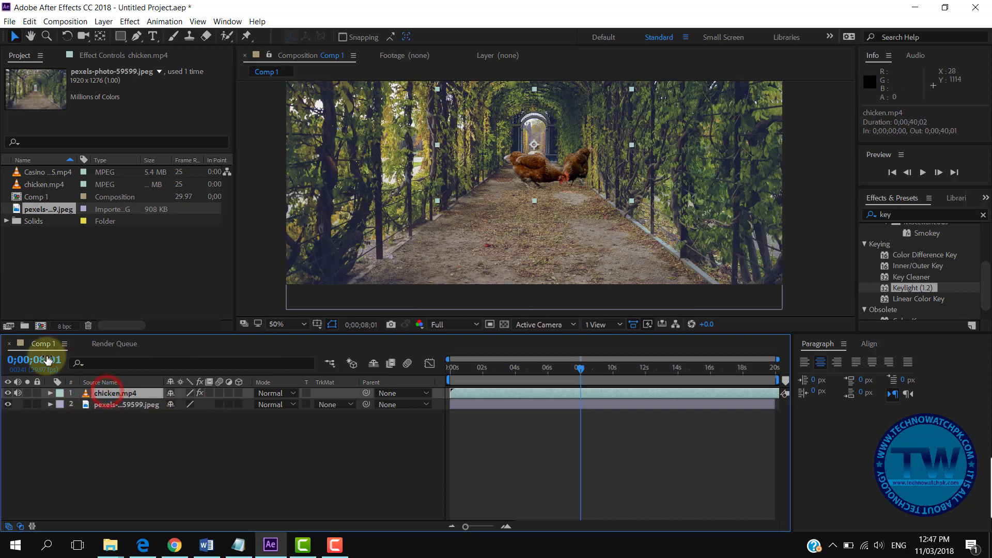
left_click_drag(541, 166, 498, 243)
key("comma")
key("period")
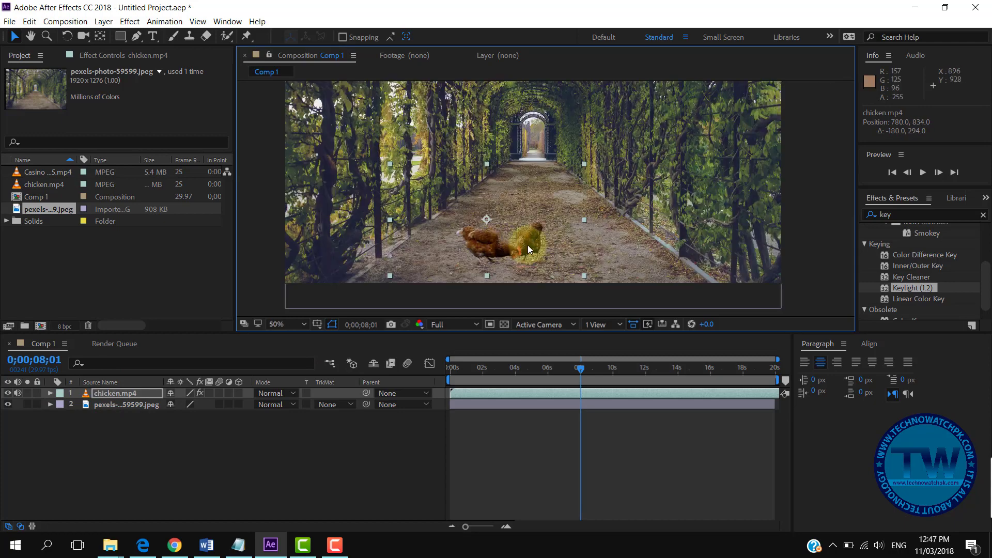
key("comma")
key("period")
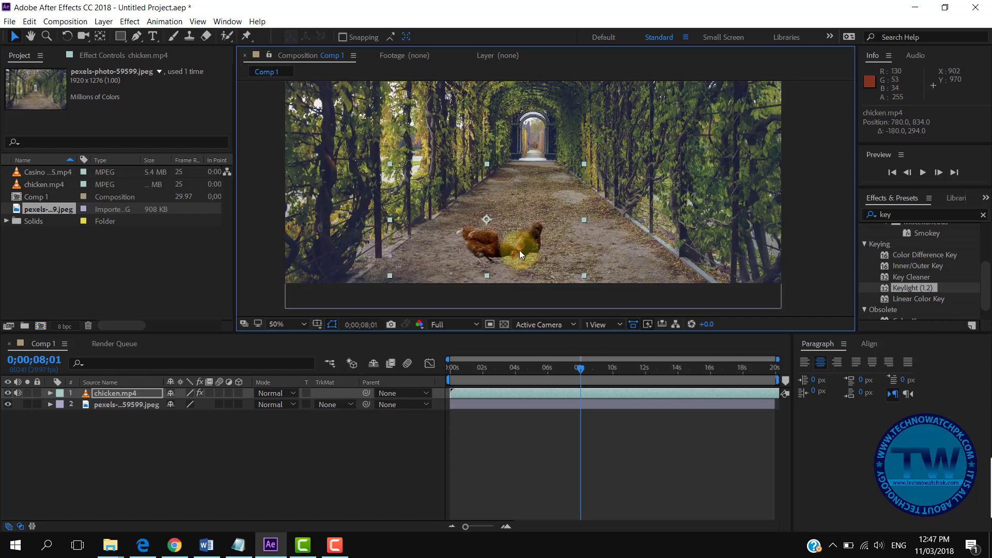
key("comma")
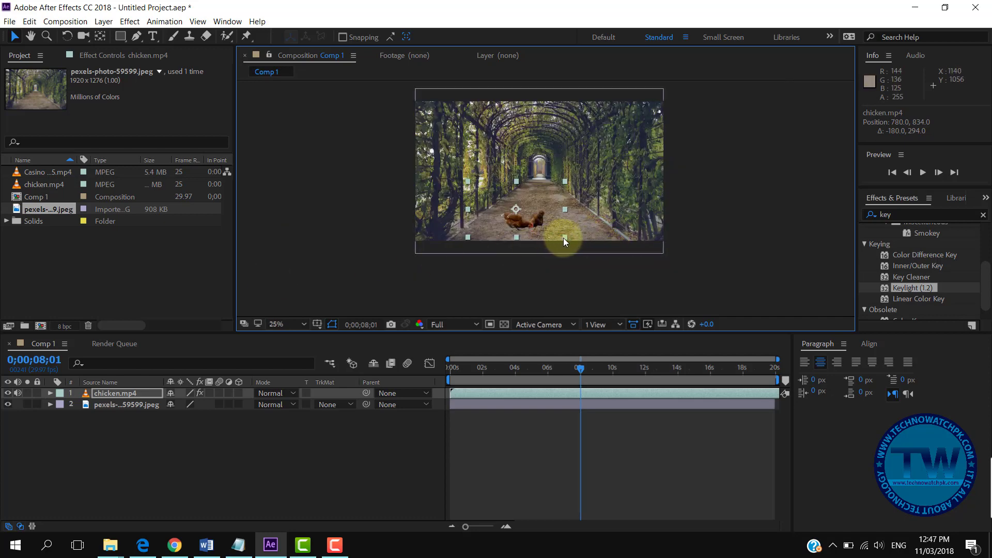
- Shrink the chickens further to about 36%
mouse_move(563, 237)
left_mouse_down()
mouse_move(531, 204)
mouse_move(540, 222)
mouse_move(566, 221)
left_mouse_up()
key("period")
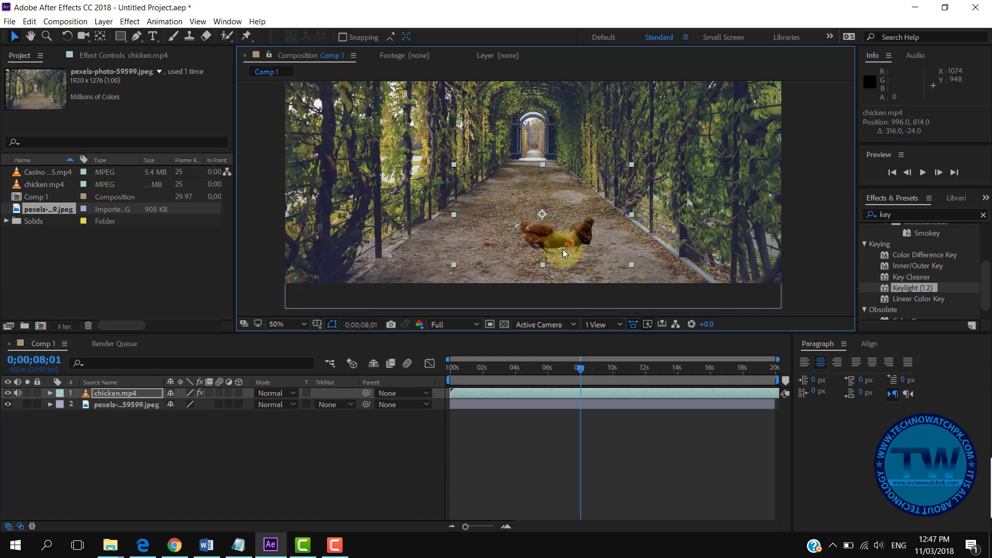
key("h")
left_click_drag(544, 246, 498, 208)
- Rewind to about 1 second and preview the keyed chickens walking over the tunnel background
key("v")
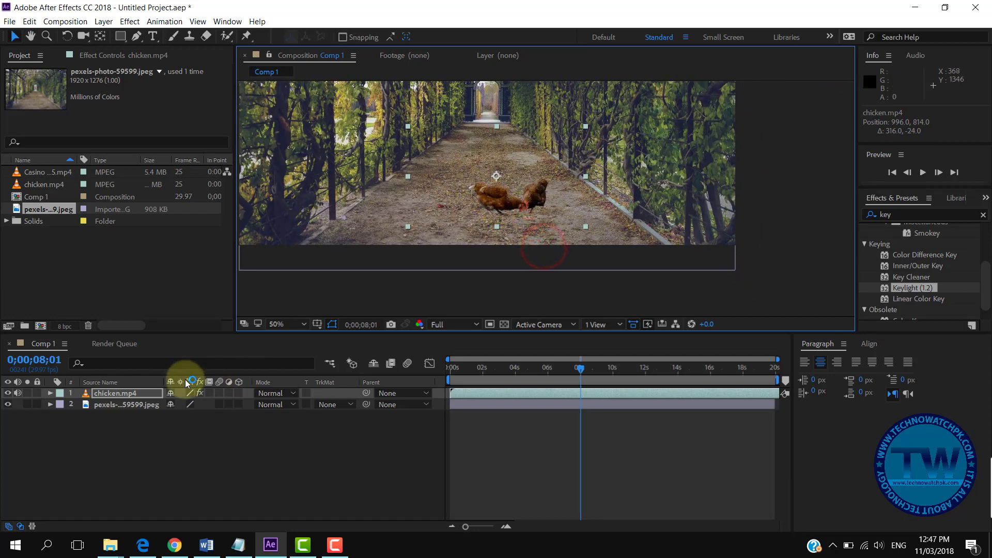
left_click_drag(579, 367, 469, 365)
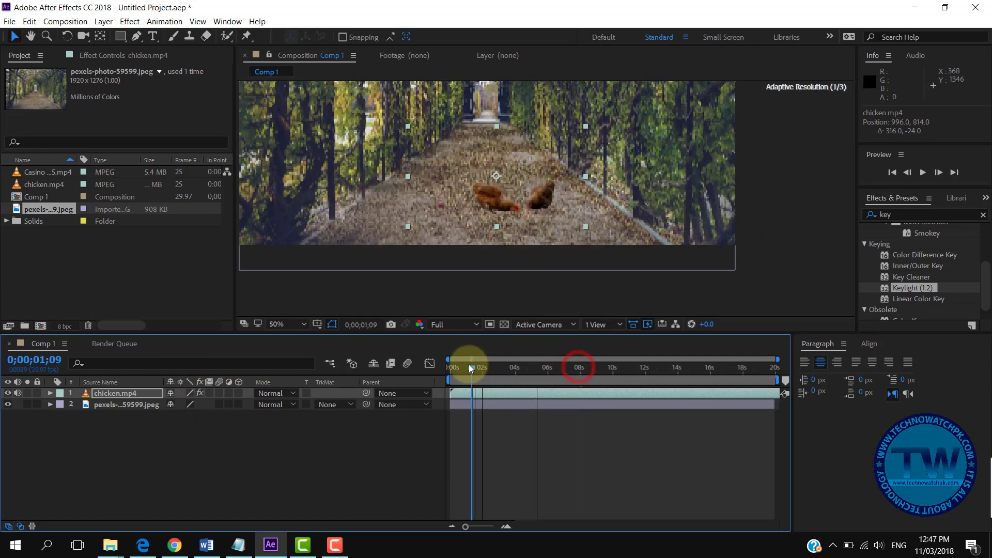
key("space")
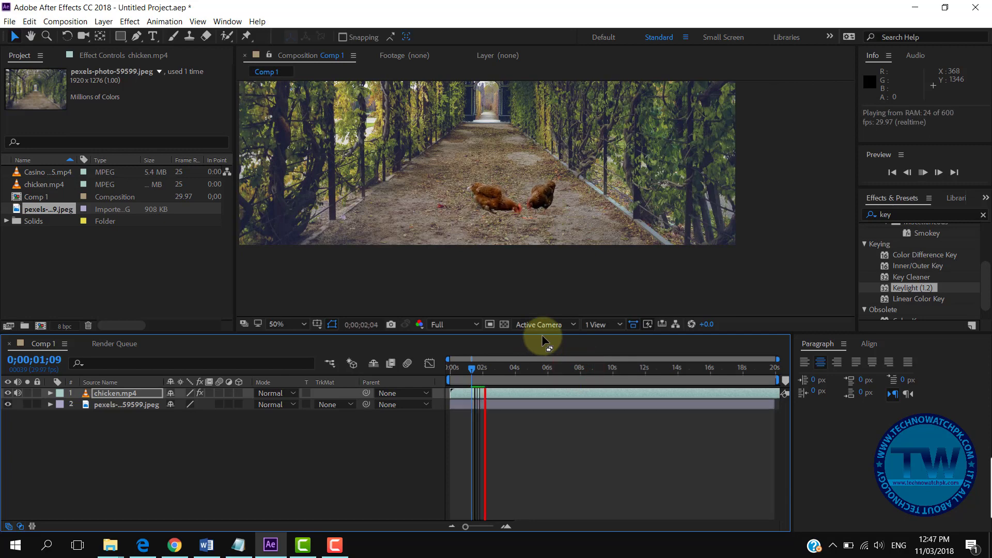
key("space")
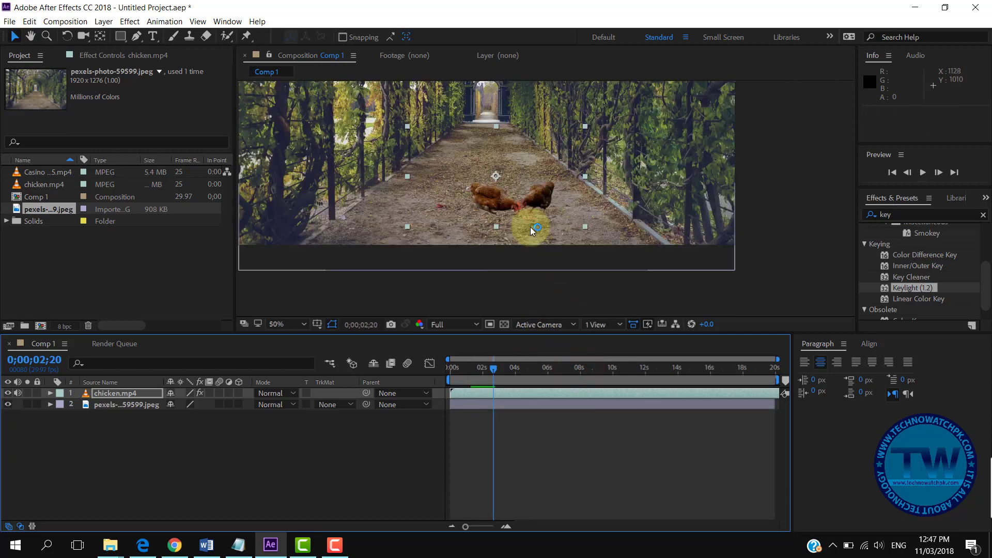
left_click_drag(530, 227, 566, 232)
key("space")
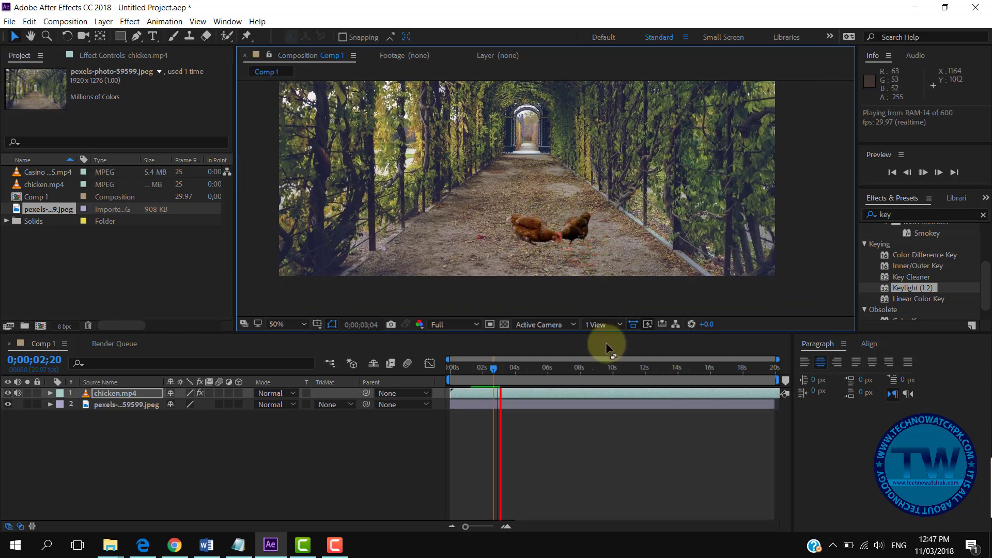
scroll(553, 256, "up", 2)
scroll(557, 263, "up", 2)
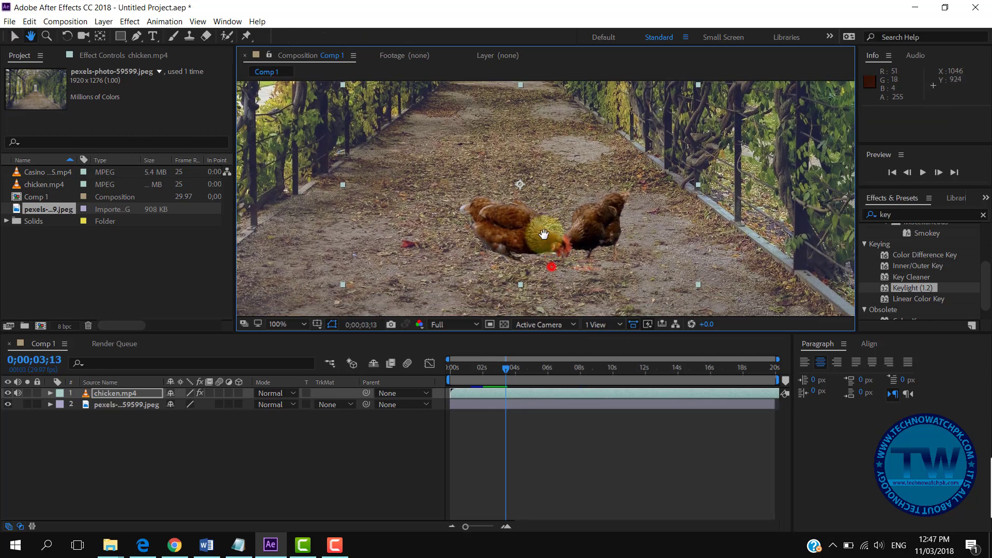